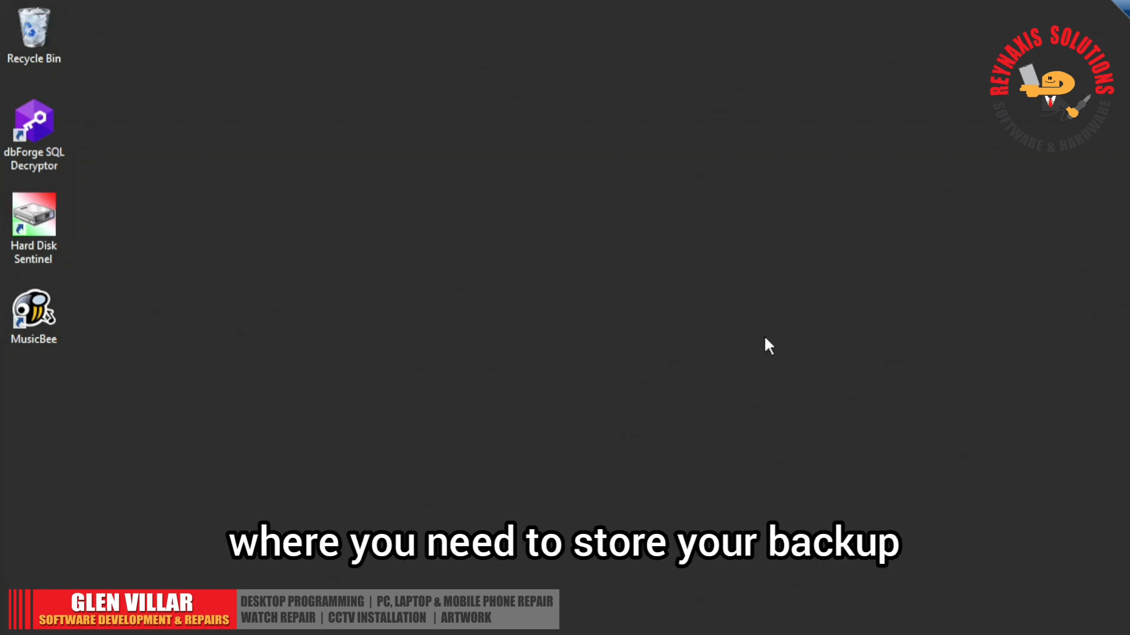
key("super+e")
scroll(292, 574, "down", 7)
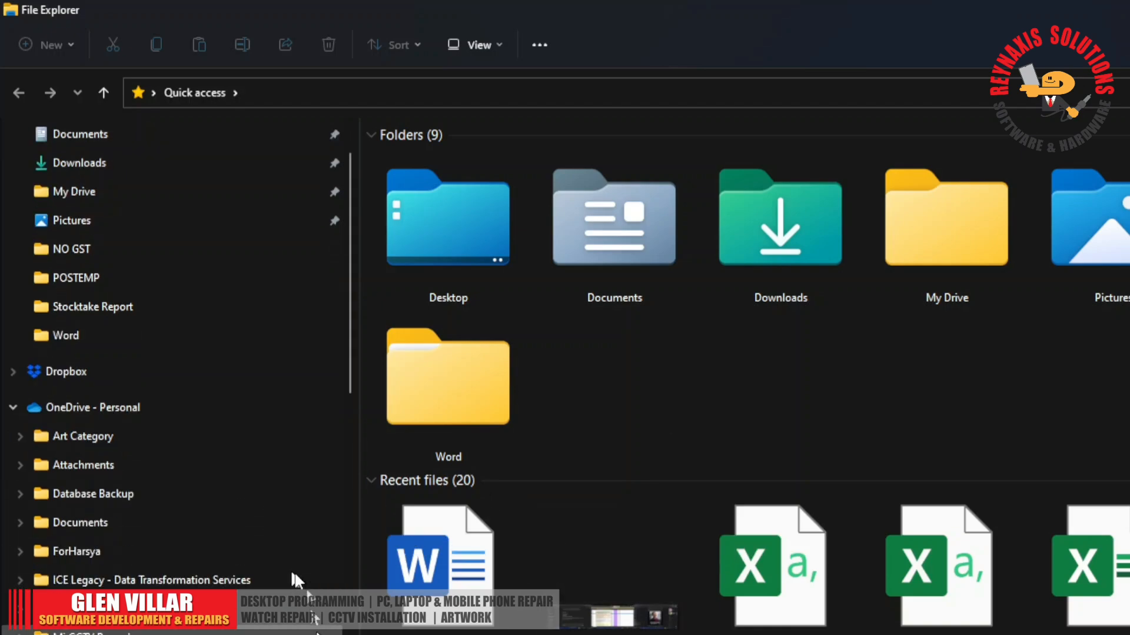
scroll(341, 447, "down", 3)
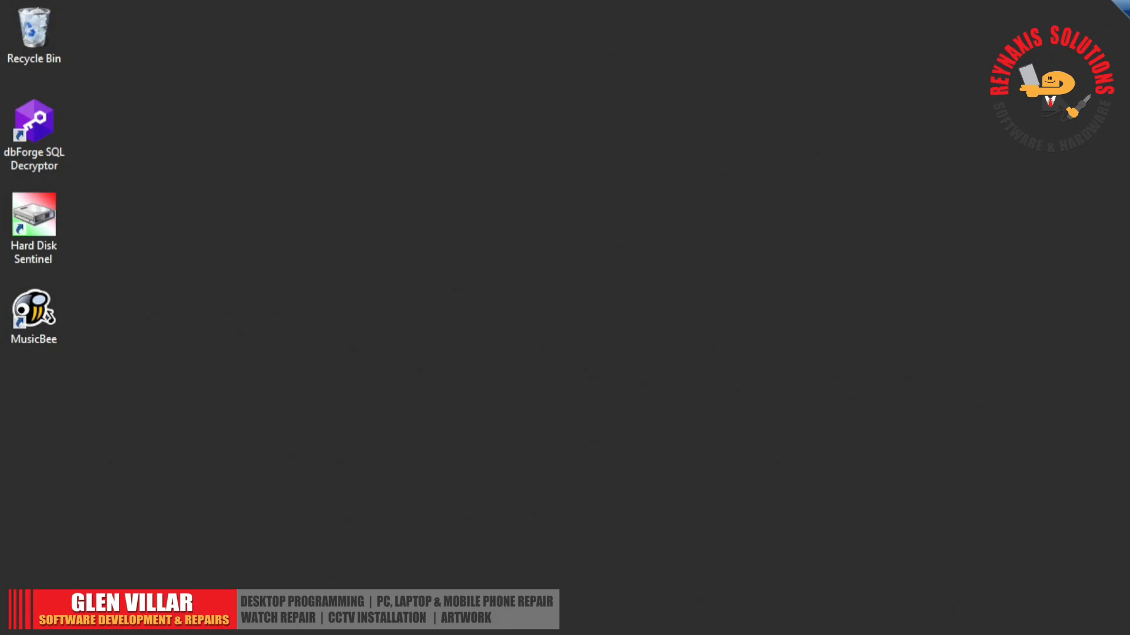
- Permanently delete both old HMBackup archives from the Hmail Backup folder on Local Disk (E:)
key("super+e")
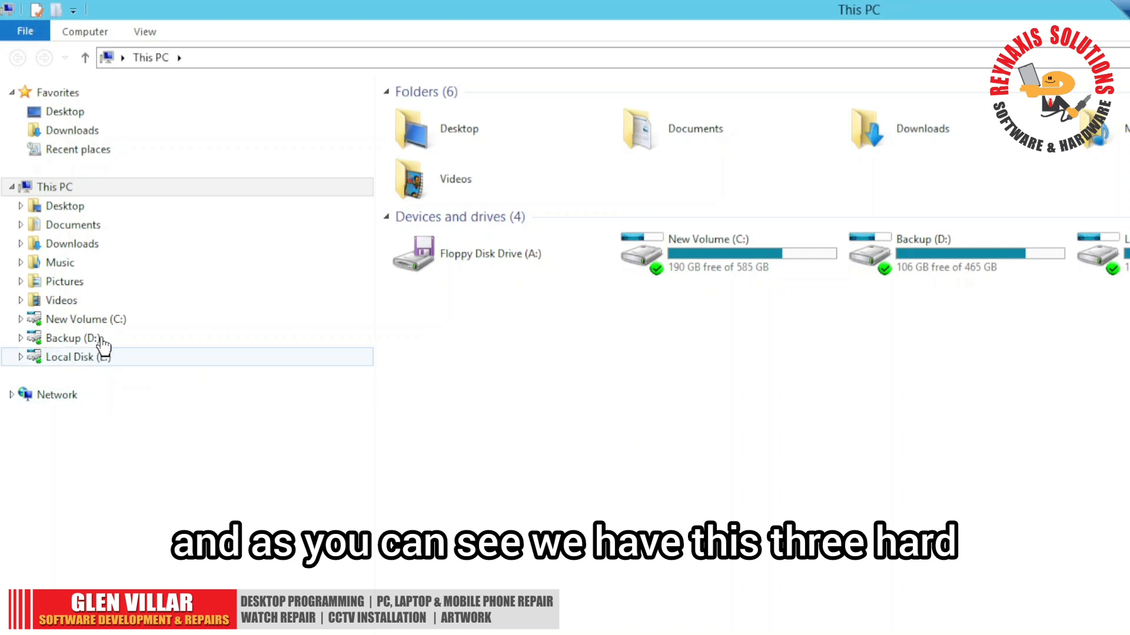
left_click(103, 359)
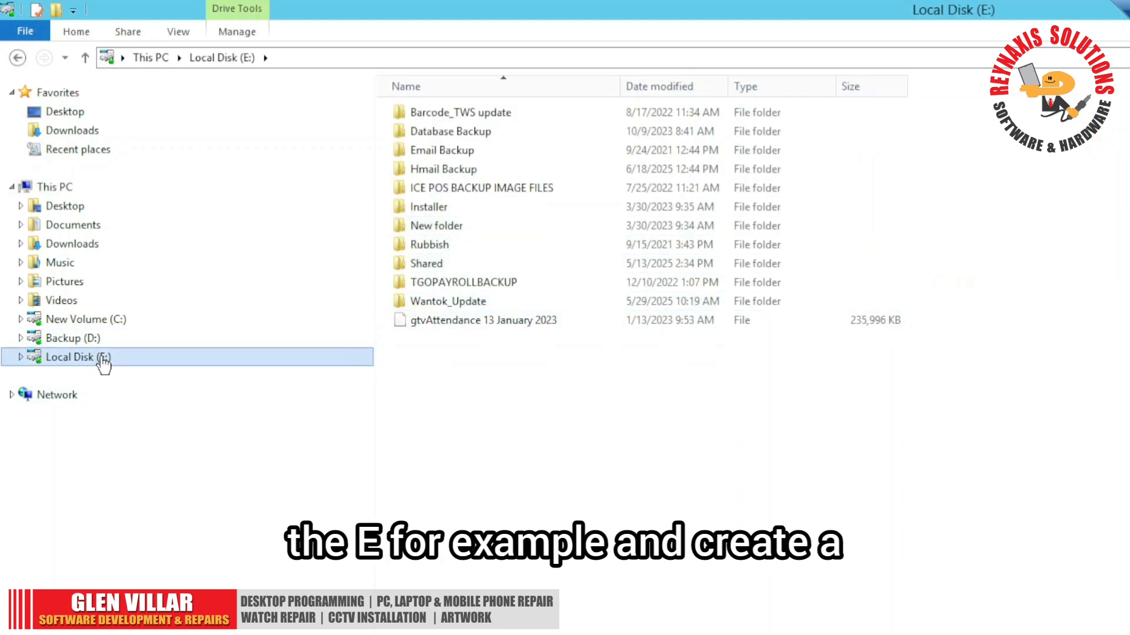
double_click(465, 169)
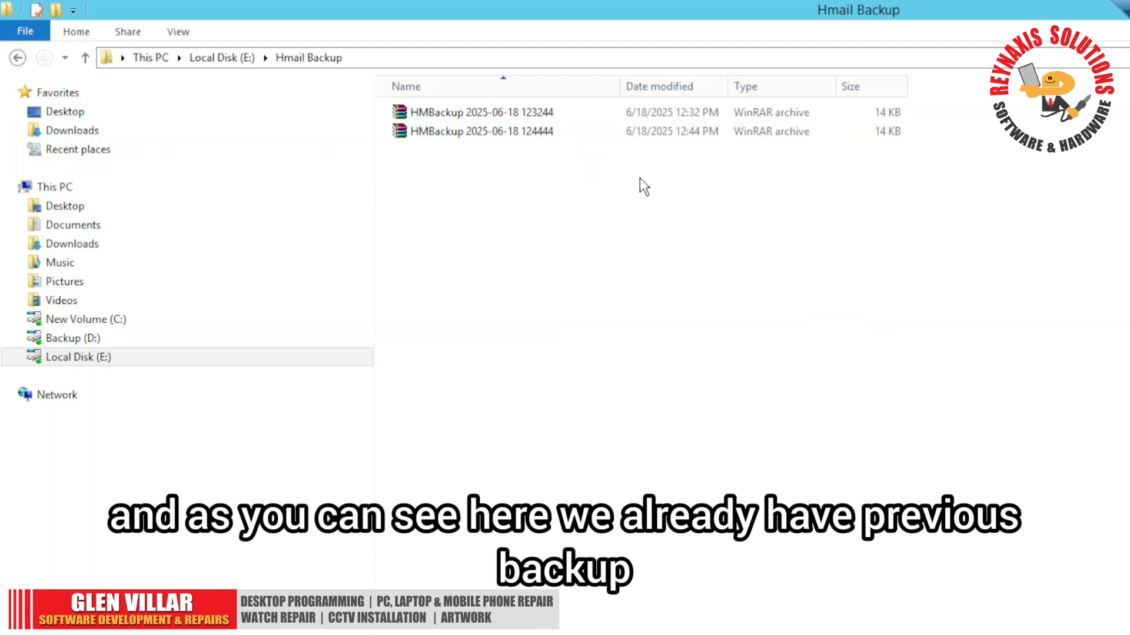
left_click_drag(622, 175, 437, 91)
key("shift+Delete")
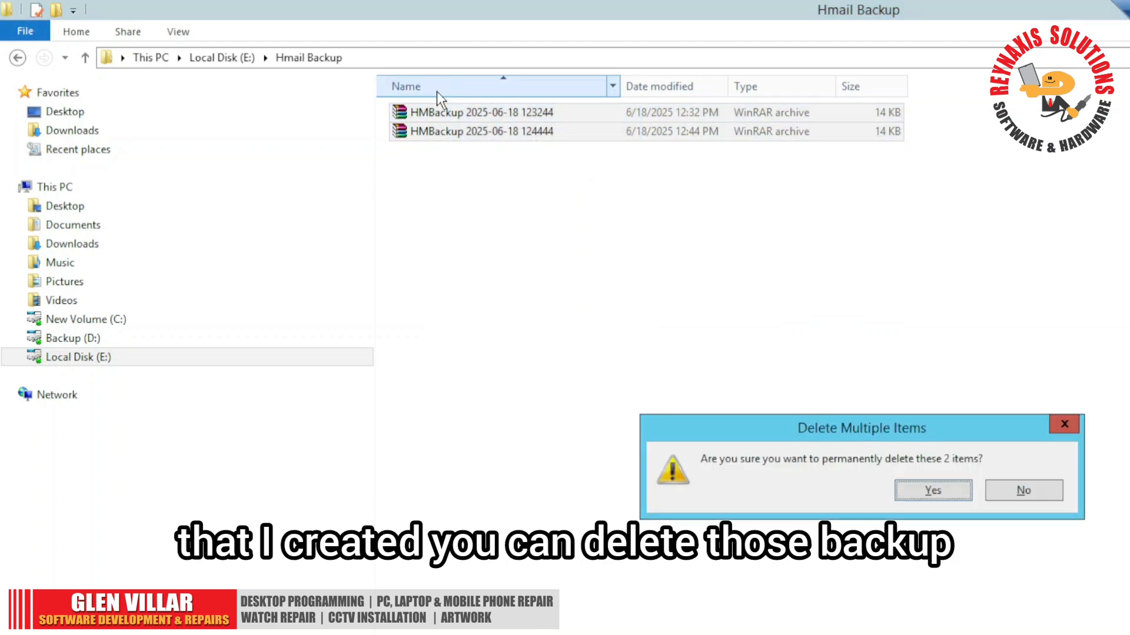
key("Return")
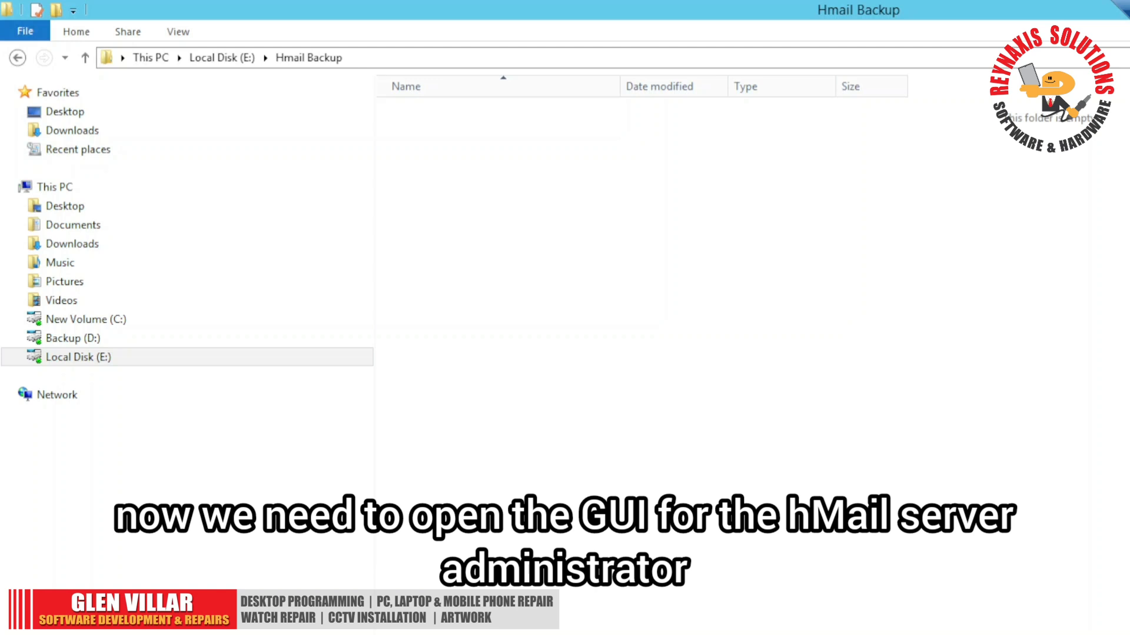
- Switch to hMailServer Administrator and log in with the server password
key("super")
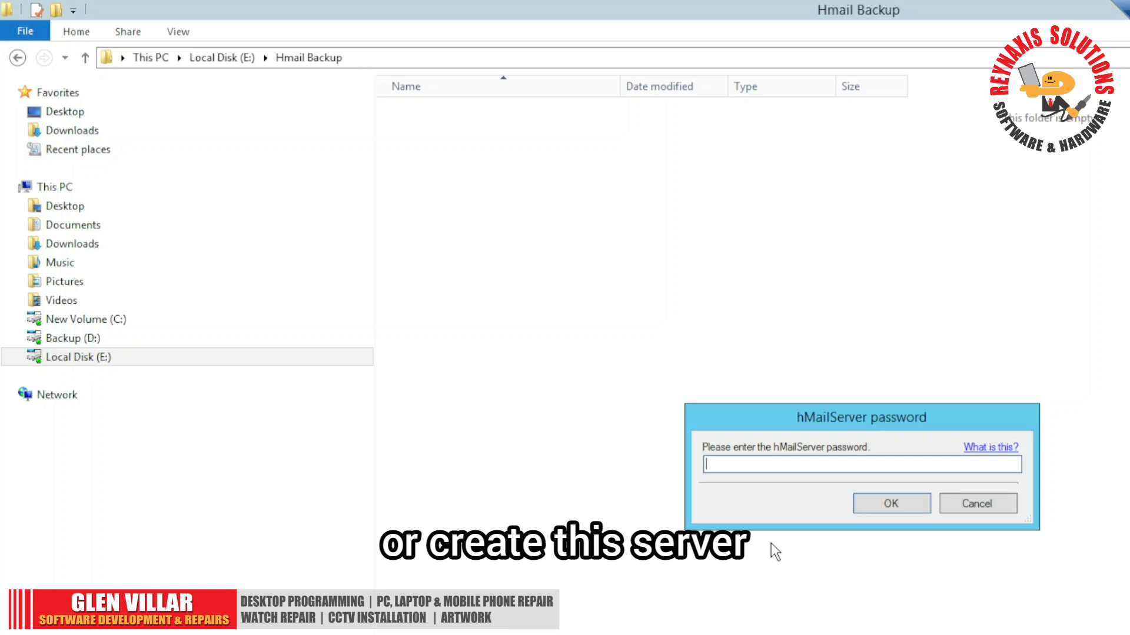
type("**************")
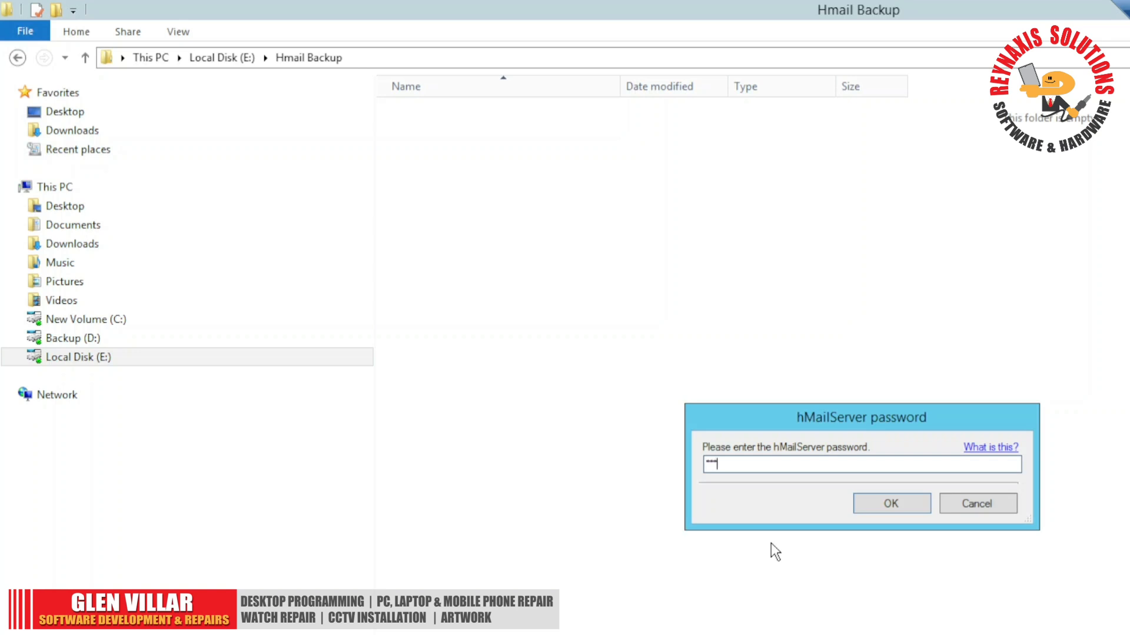
key("Return")
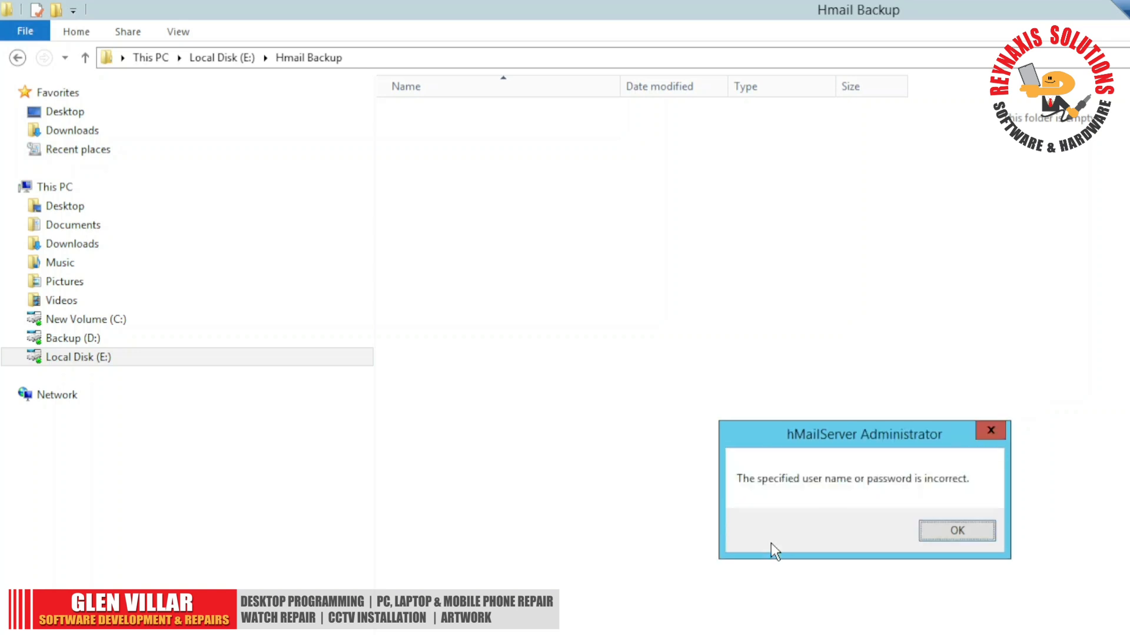
key("Return")
type("**********")
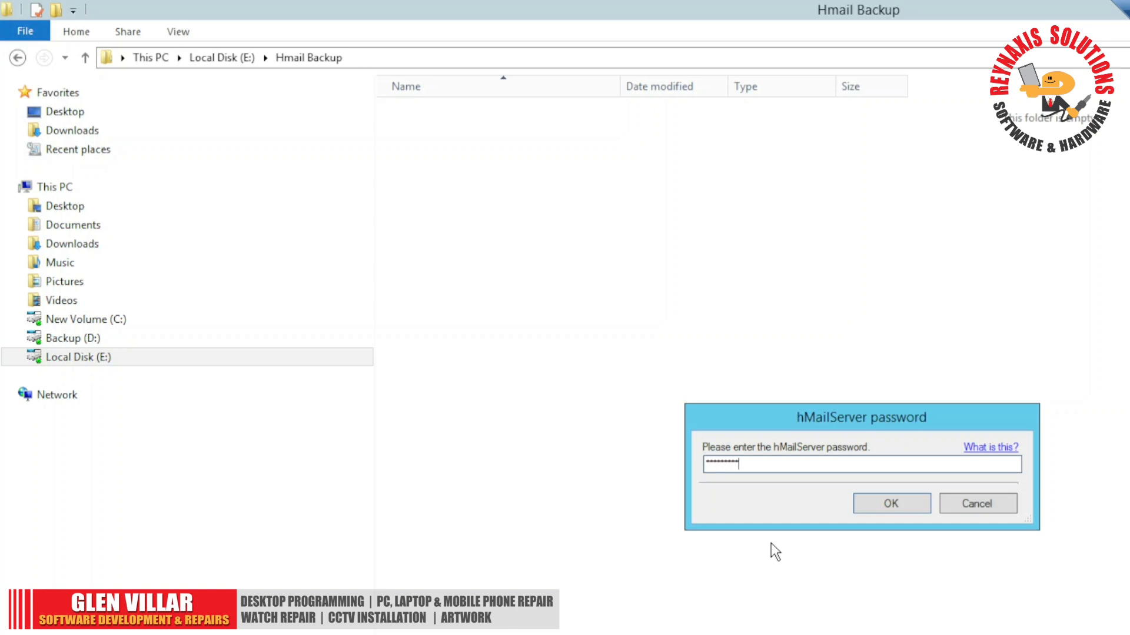
type("****")
key("Return")
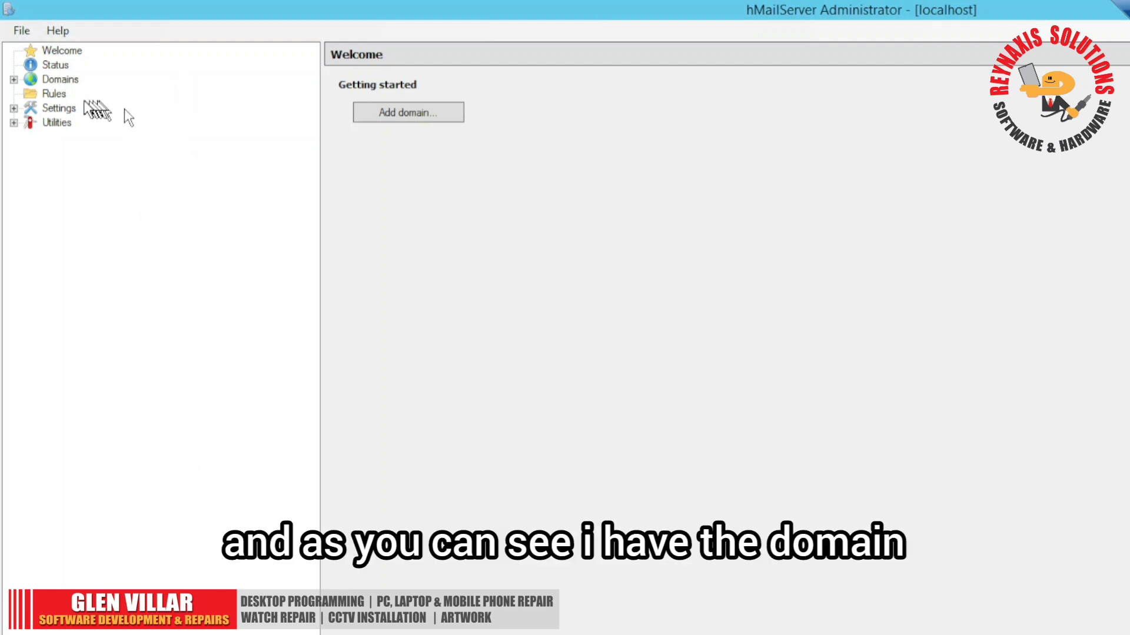
- Start a backup of Settings and Domains, without Messages, to E:\Hmail Backup using the Backup utility
left_click(13, 79)
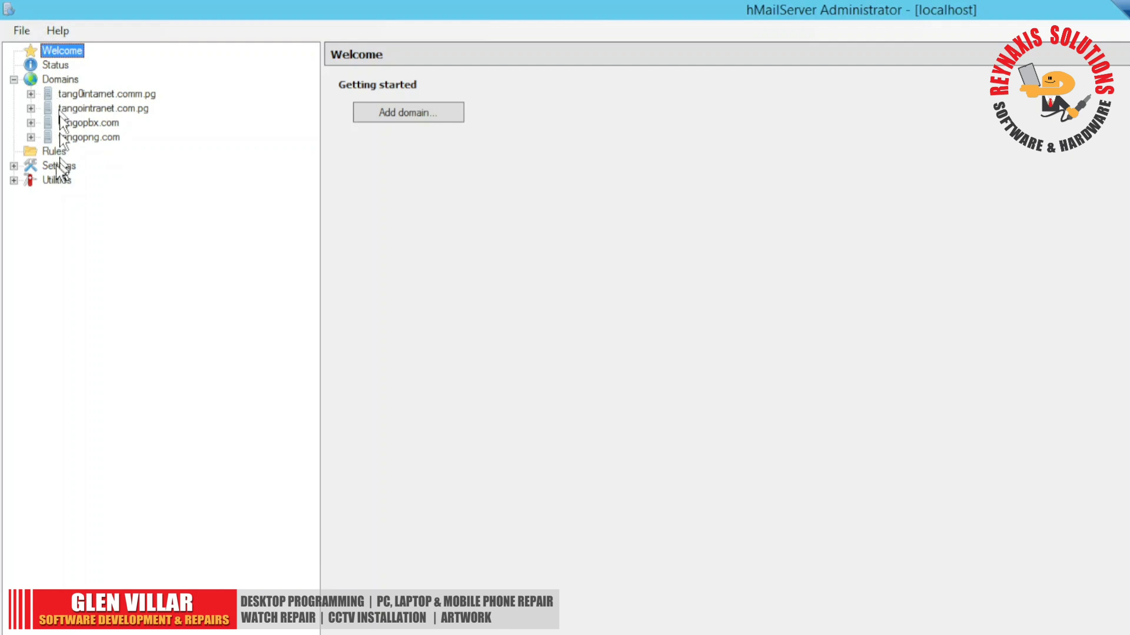
left_click(13, 166)
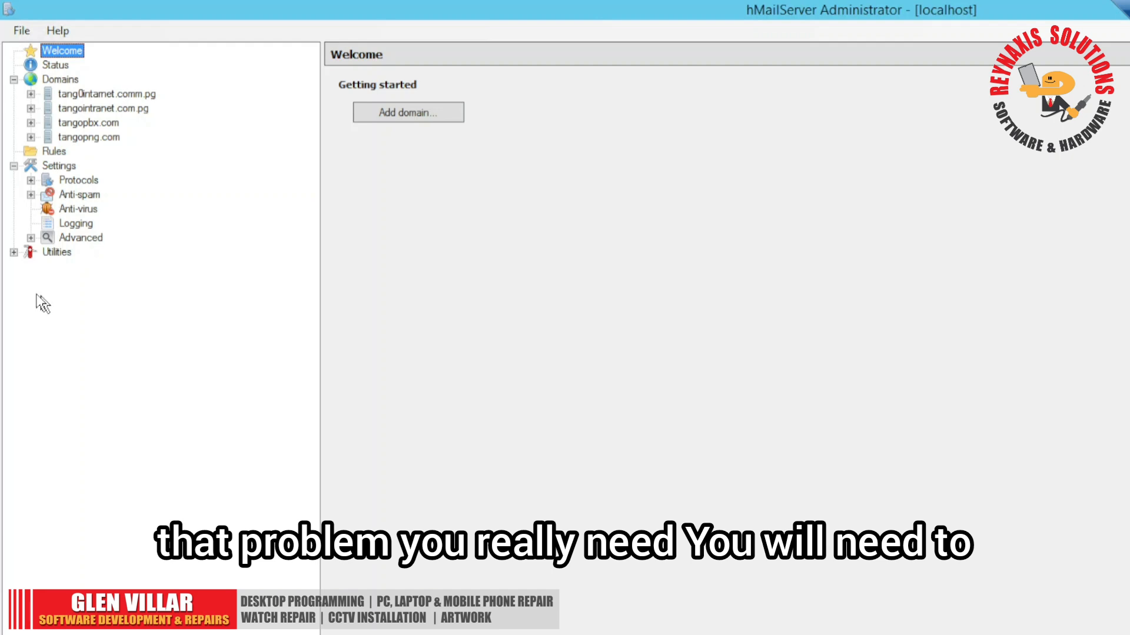
left_click(14, 254)
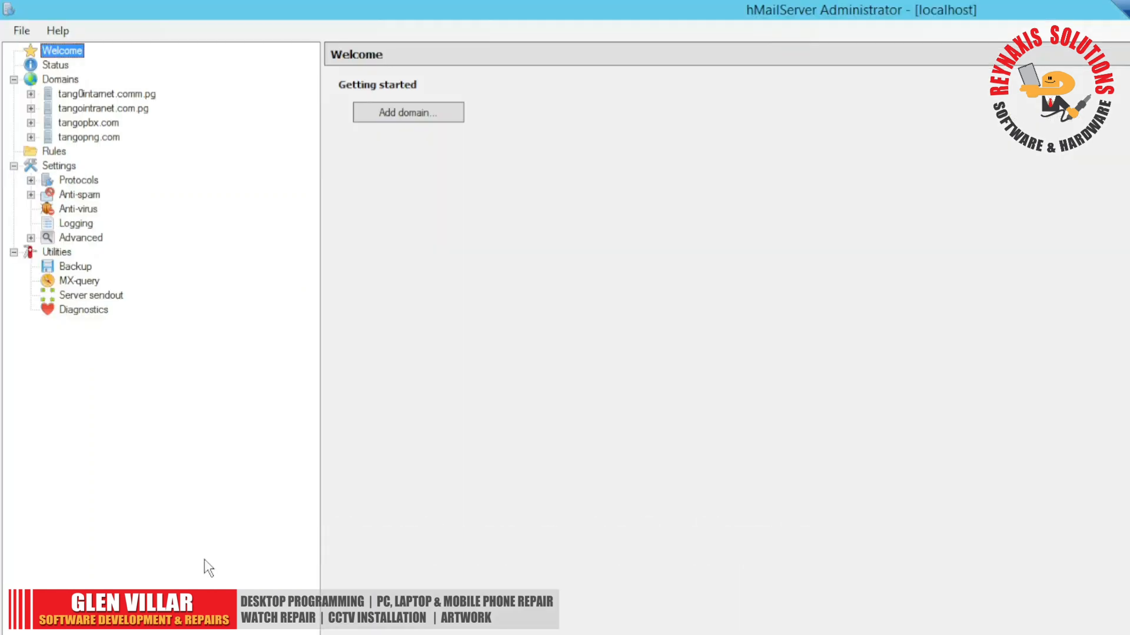
left_click(56, 251)
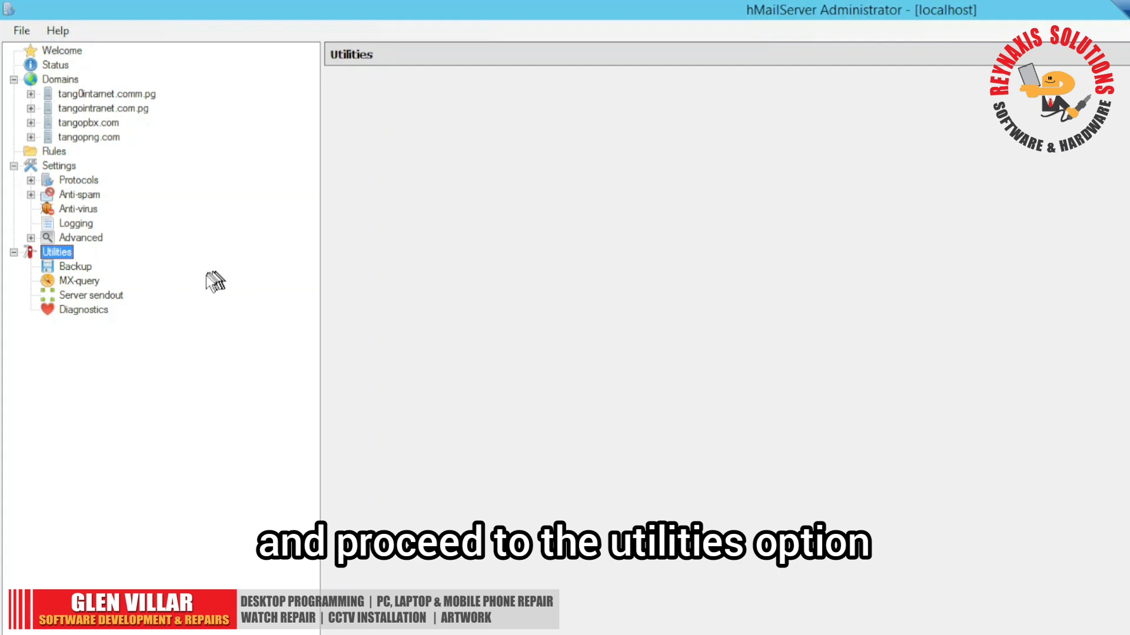
left_click(75, 266)
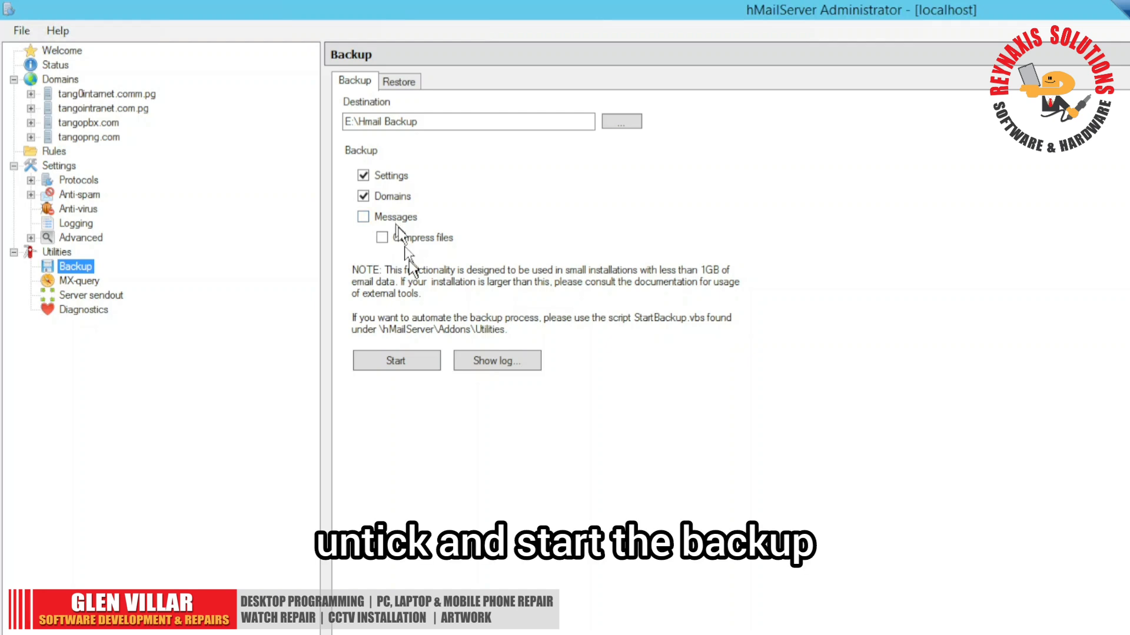
left_click(404, 360)
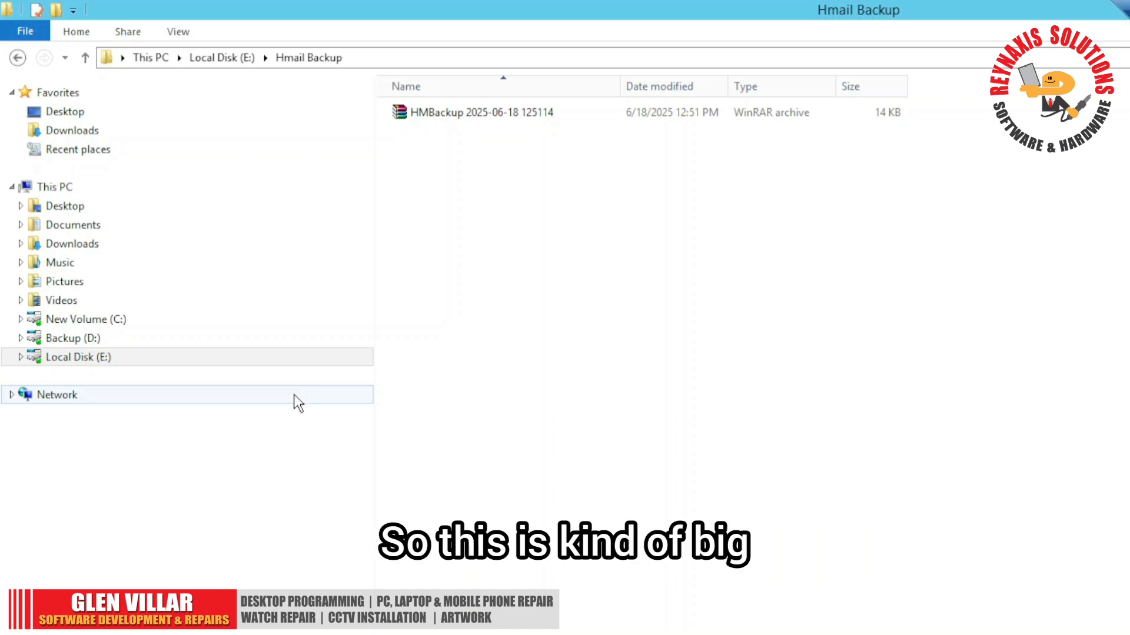
- Open the hMailServer Data folder under Program Files (x86) on drive C in File Explorer
left_click(109, 329)
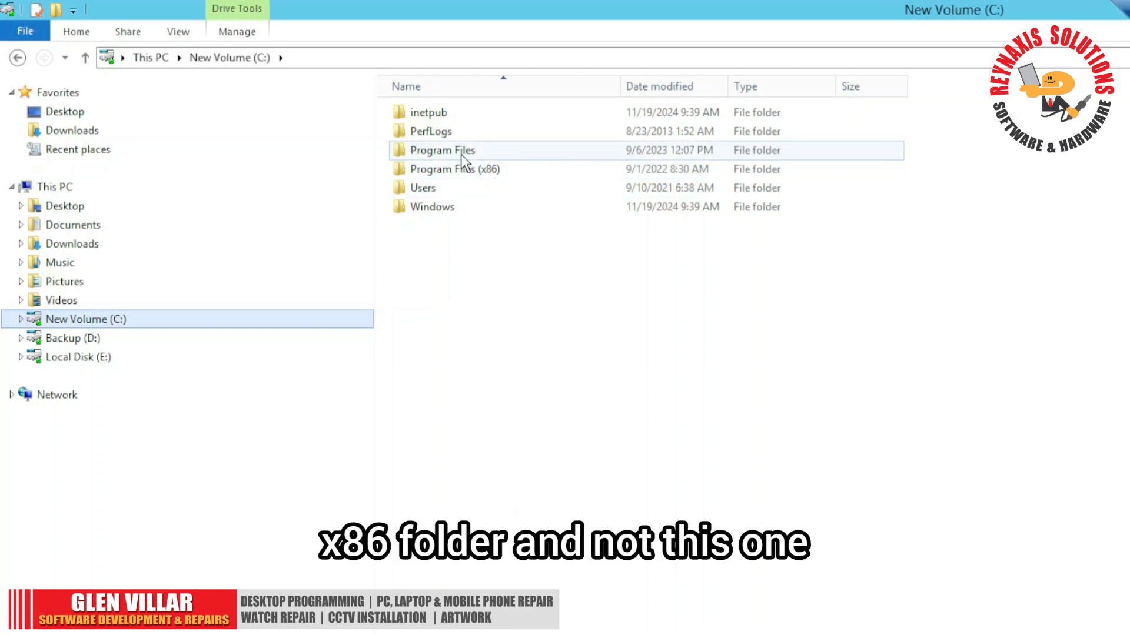
double_click(485, 176)
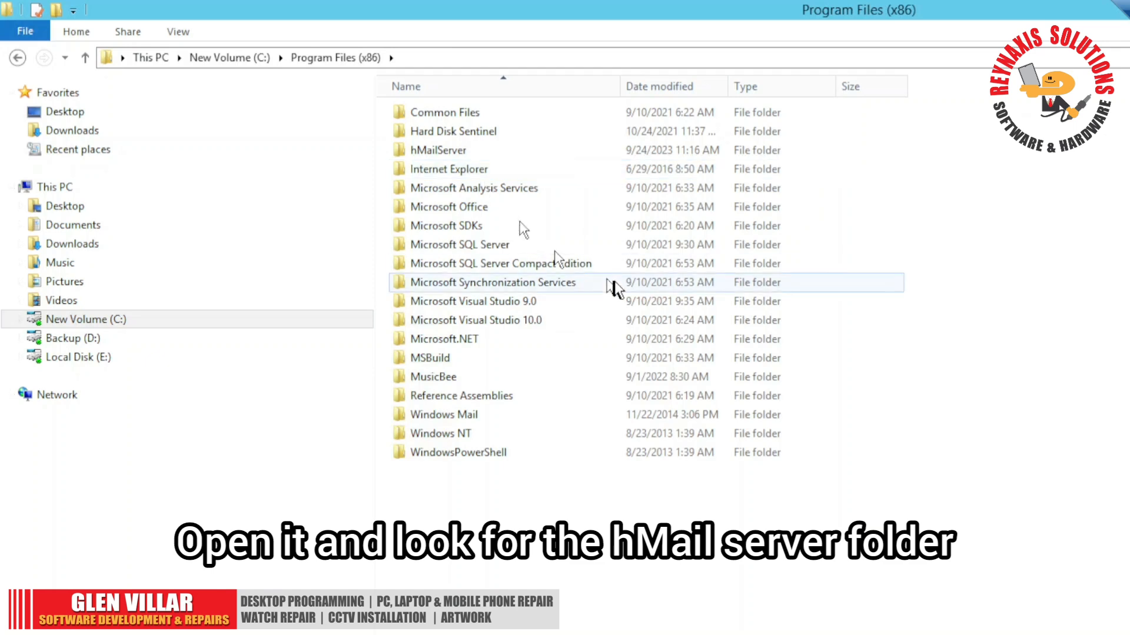
double_click(459, 151)
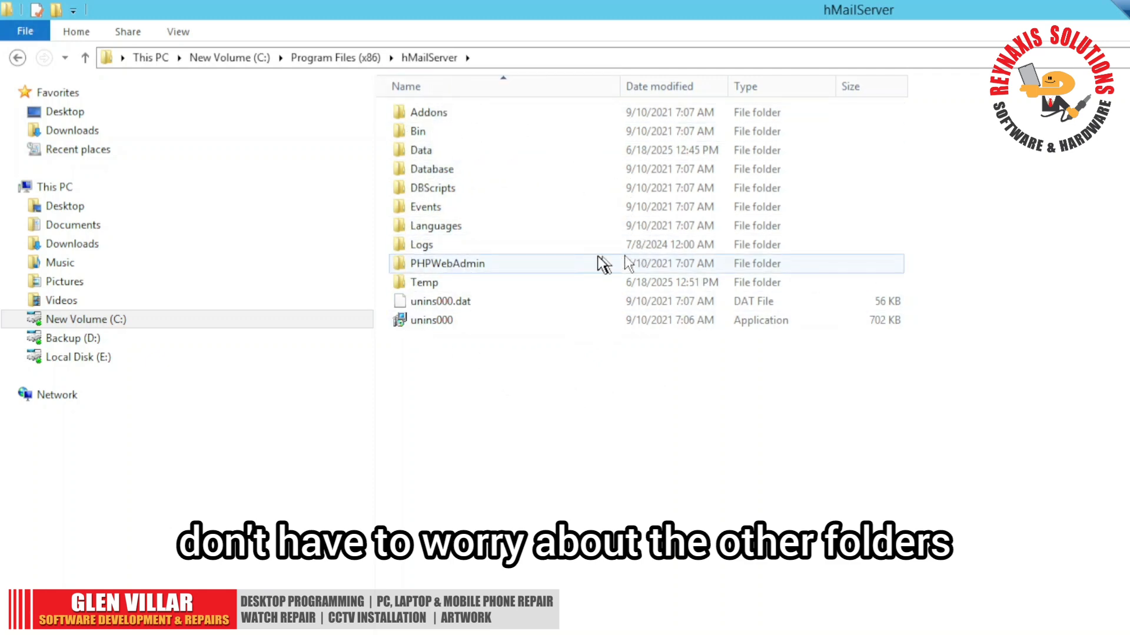
double_click(437, 150)
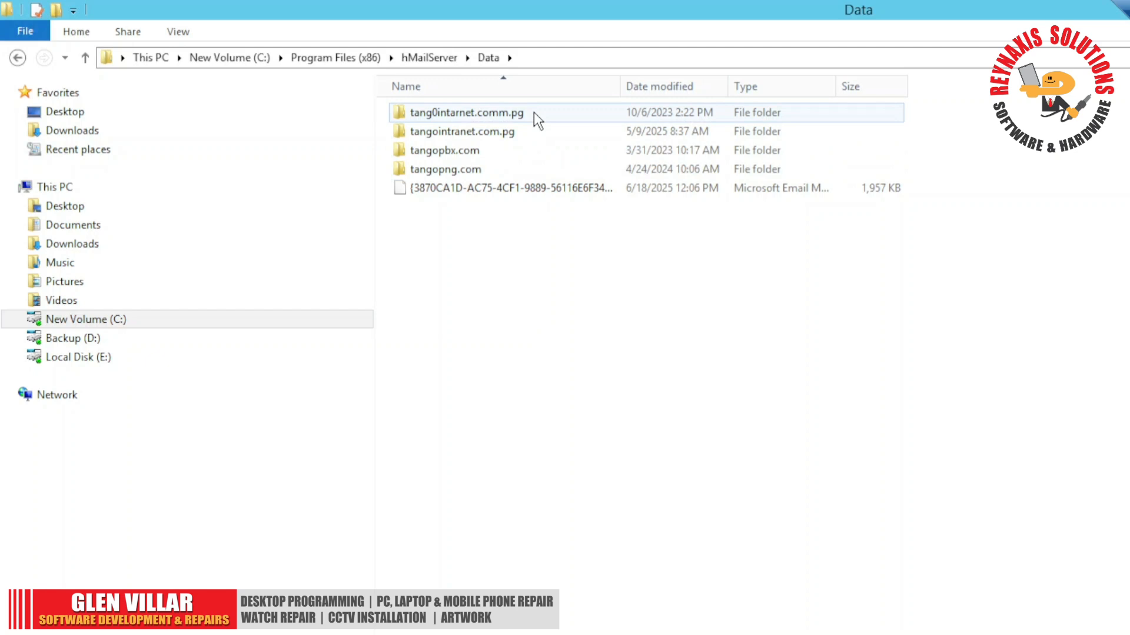
- Open the tangointranet.com.pg domain folder and look through its mail account folders
left_click(508, 137)
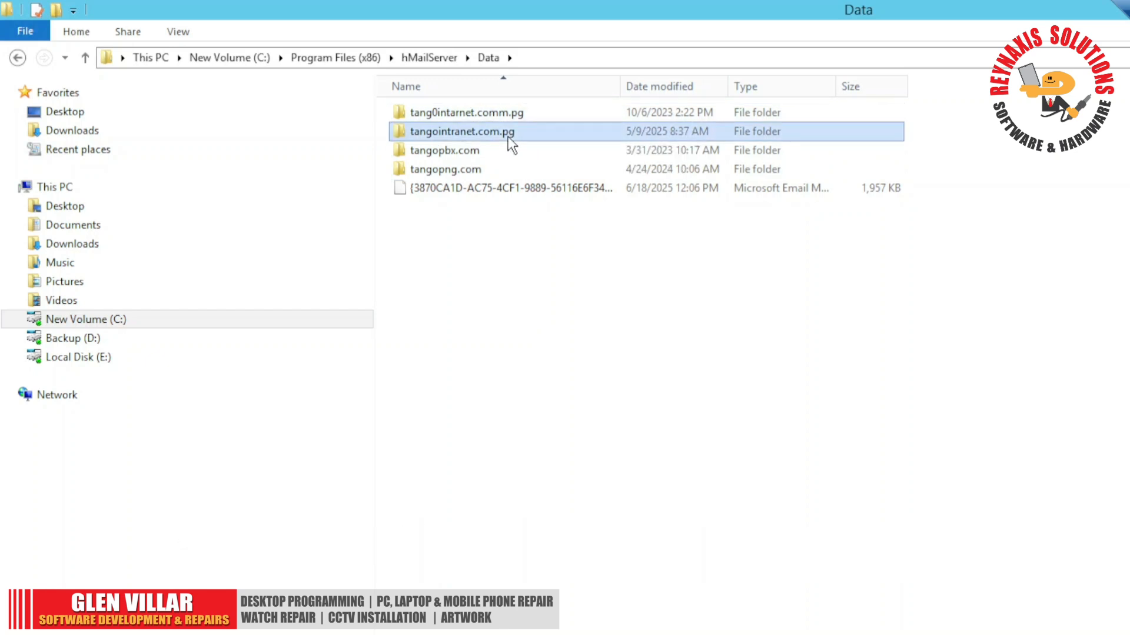
double_click(509, 137)
scroll(635, 438, "down", 20)
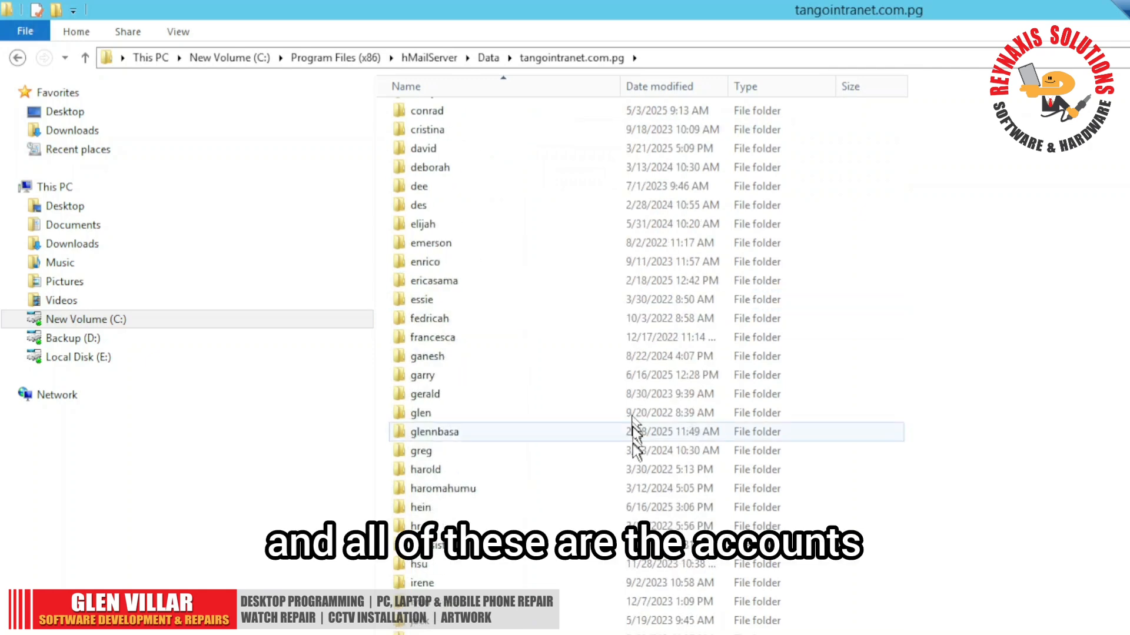
scroll(634, 462, "down", 4)
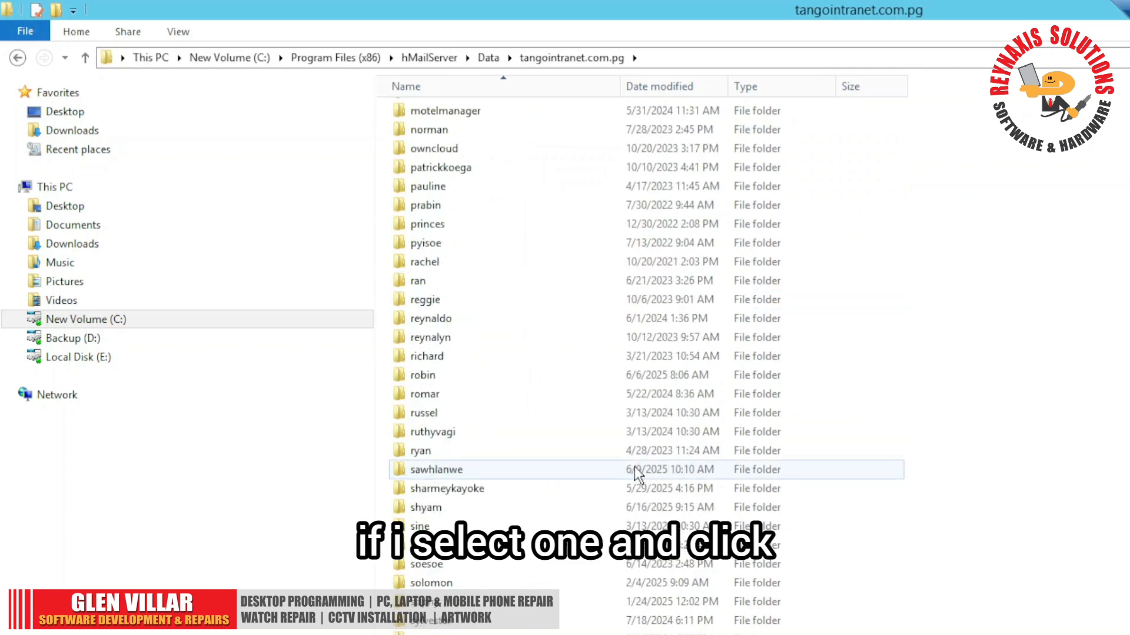
- Check the combined size and file count of all account folders in their properties, and close the dialog
left_click(634, 468)
key("ctrl+a")
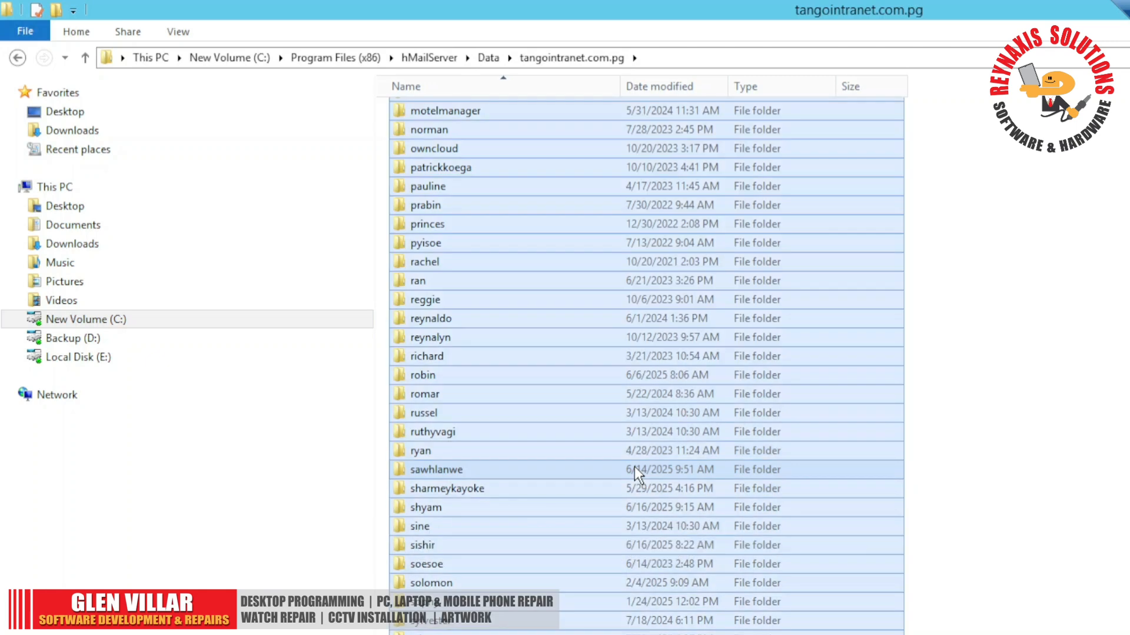
right_click(675, 215)
left_click(731, 475)
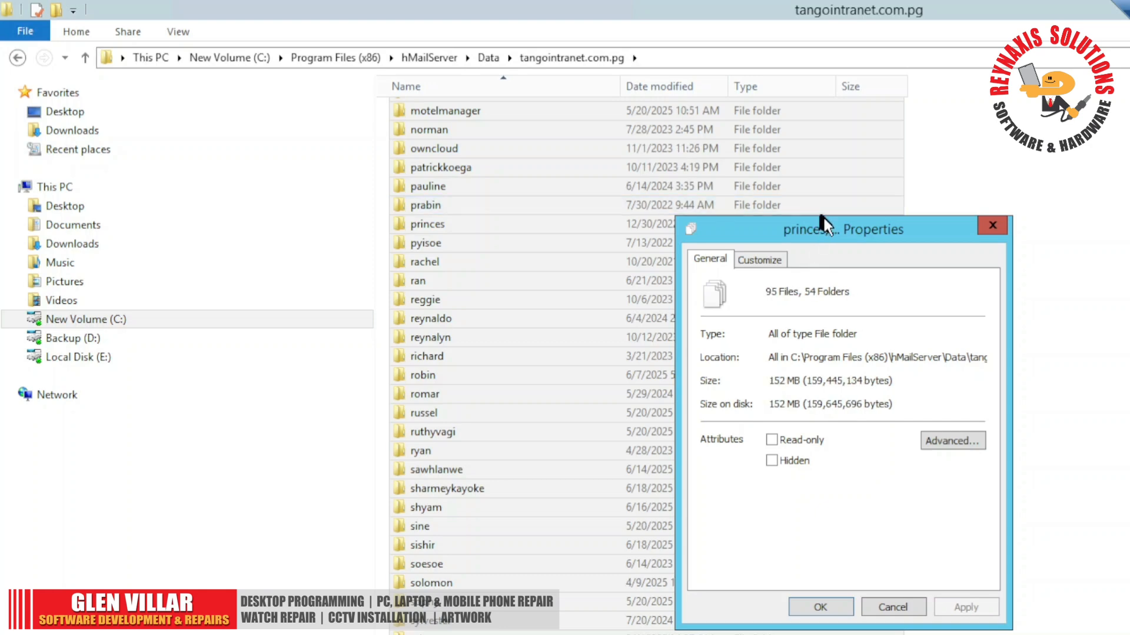
left_click_drag(823, 228, 639, 177)
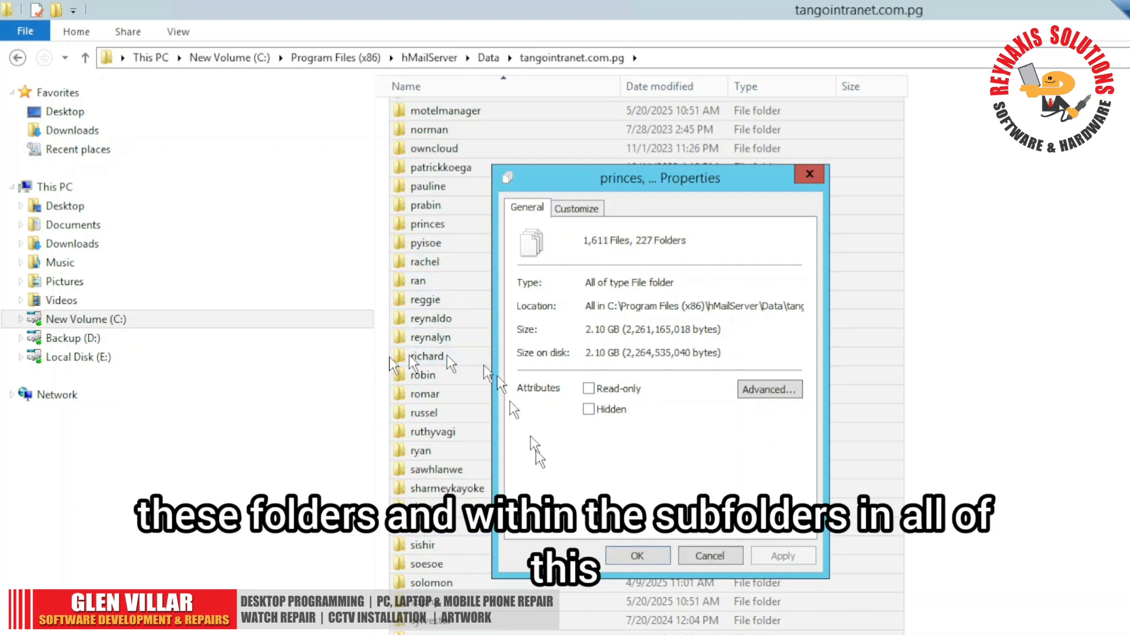
left_click(732, 556)
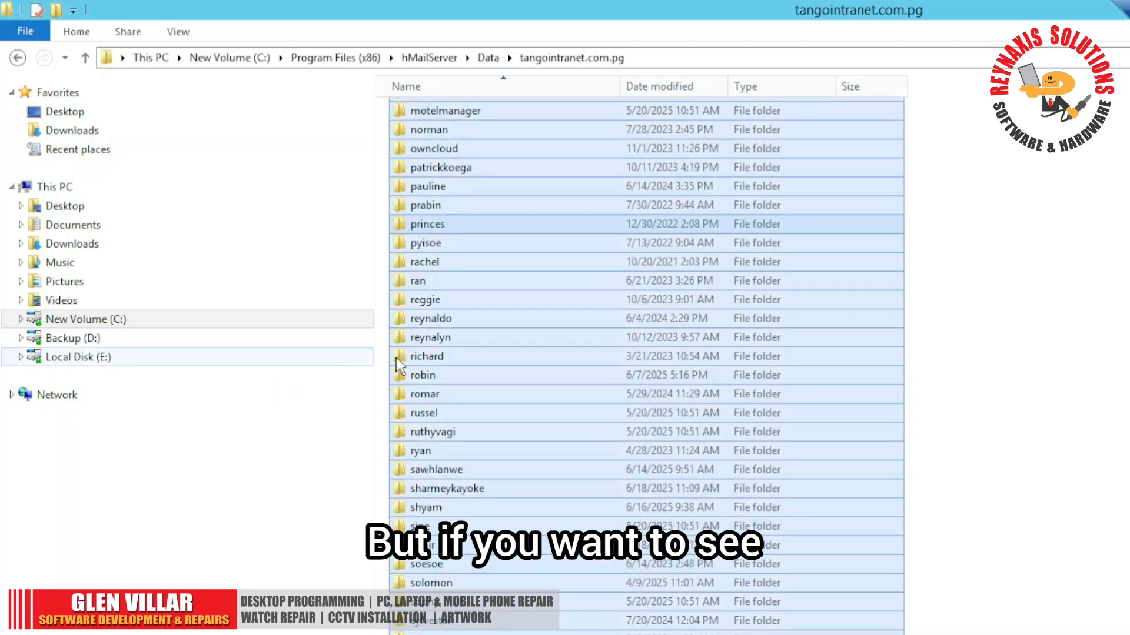
- Shrink the tangointranet.com.pg folder window to check its item count, and return to the Data folder in the maximized window
left_click(598, 261)
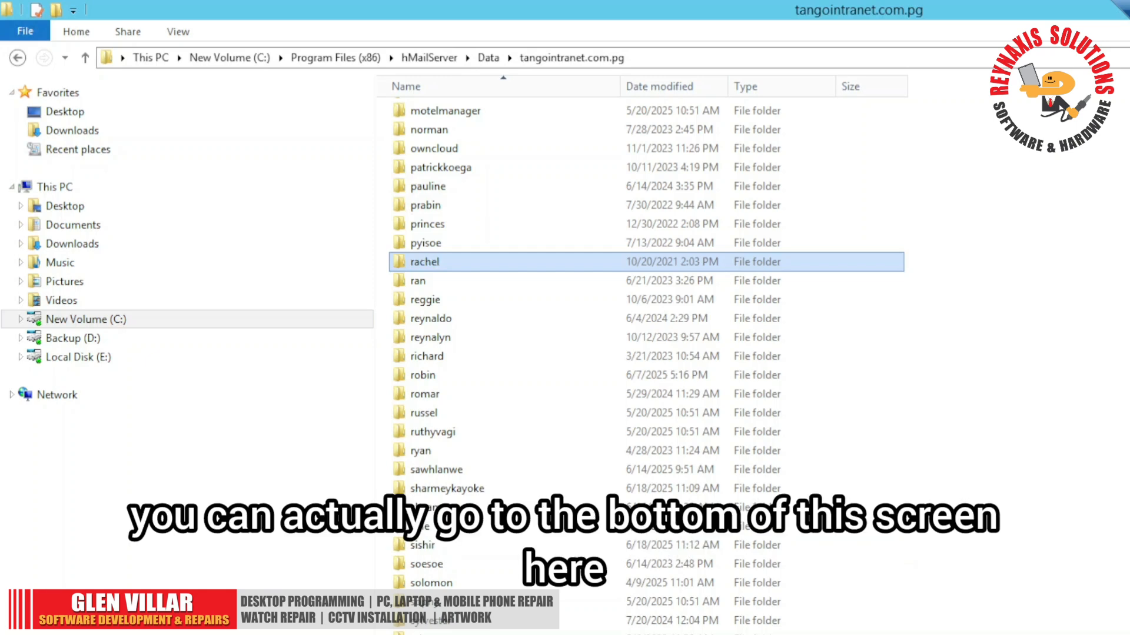
double_click(371, 16)
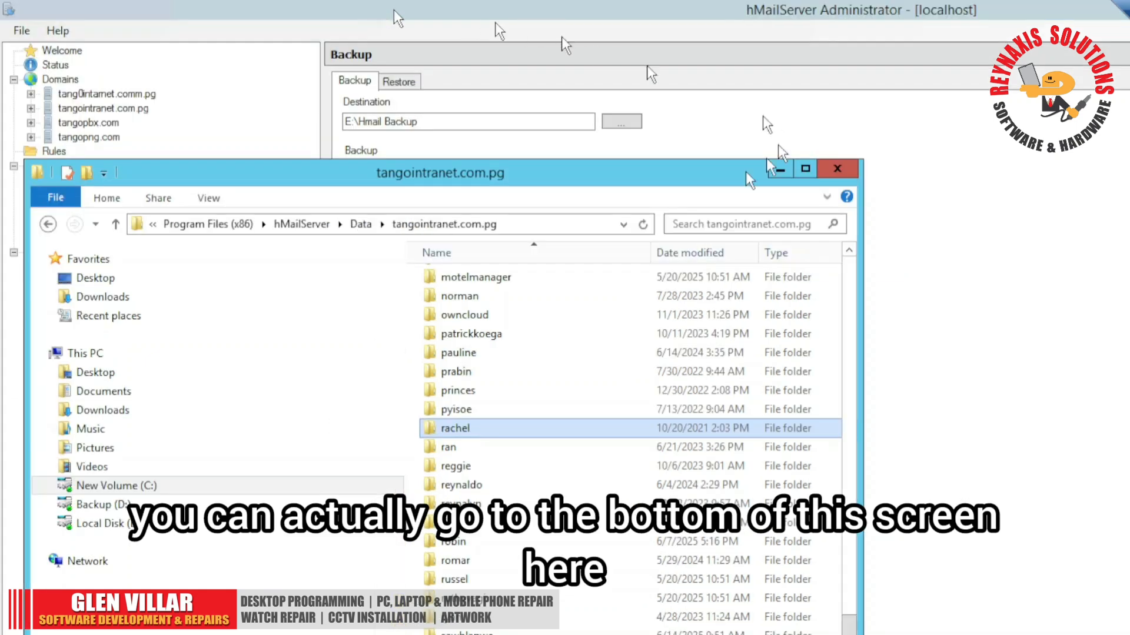
left_click_drag(492, 172, 678, 92)
left_click_drag(746, 56, 782, 23)
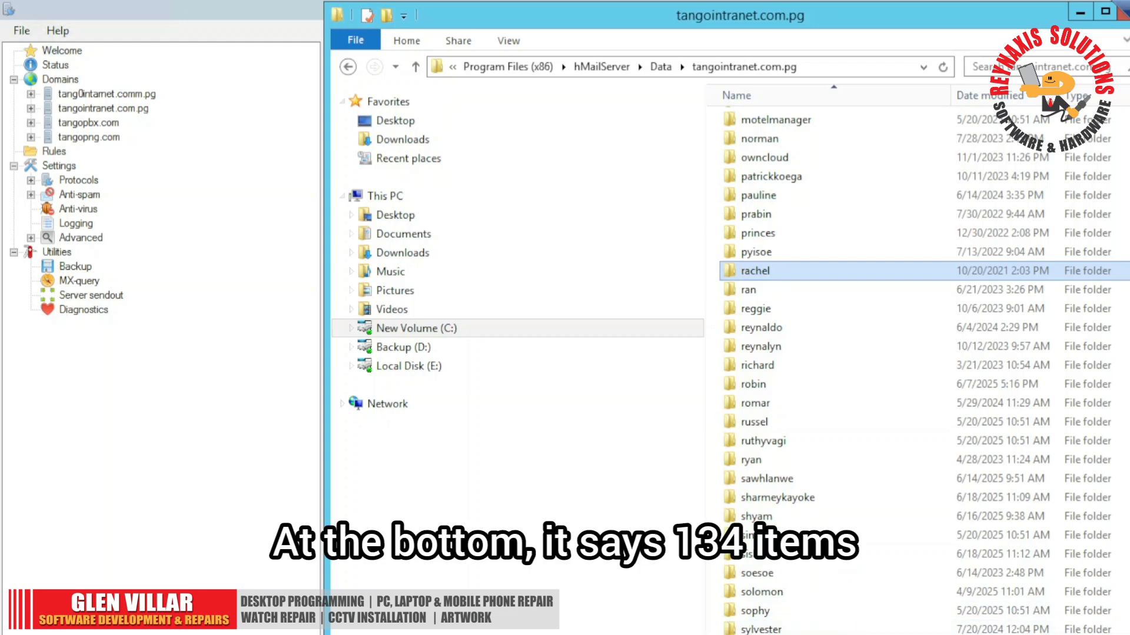
left_click_drag(807, 634, 807, 507)
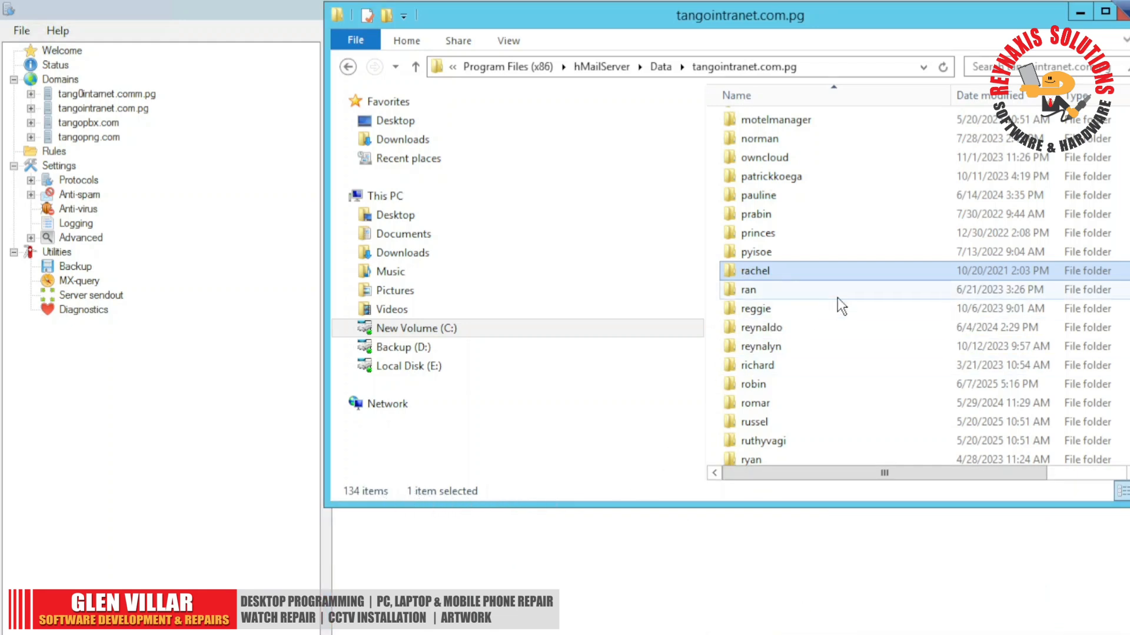
left_click(1106, 13)
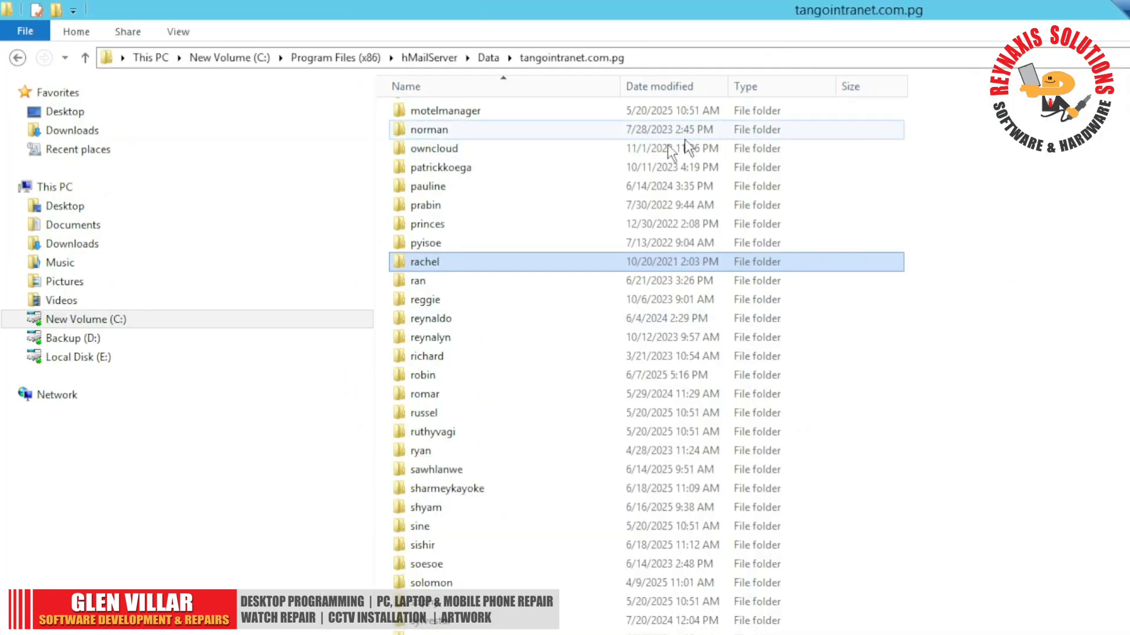
left_click(85, 58)
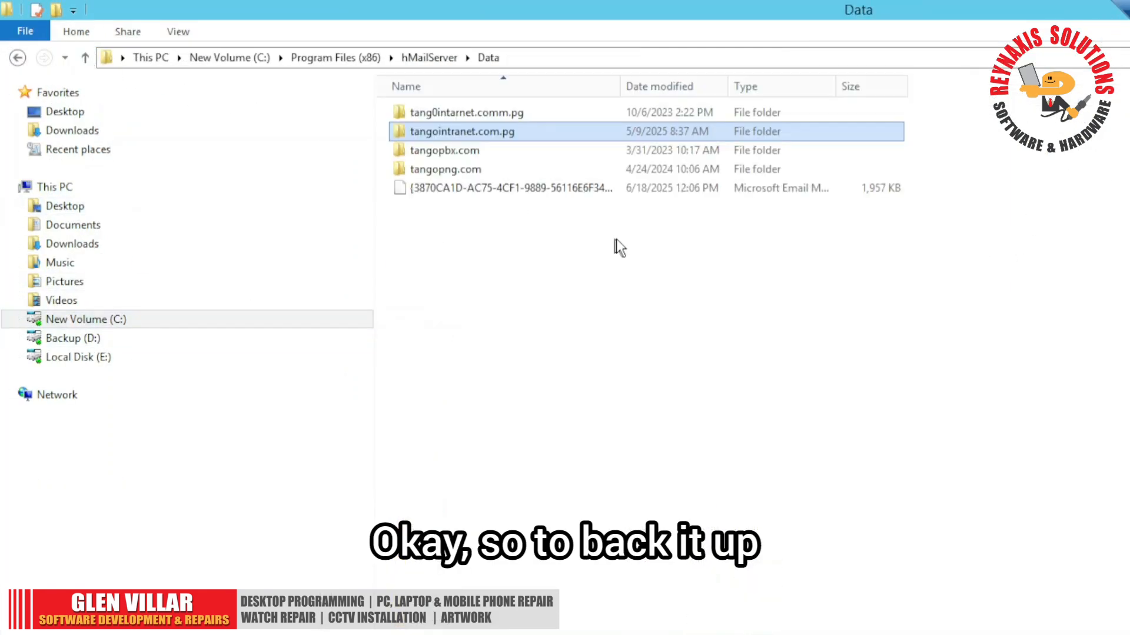
- Go up to the hMailServer folder, check the Data folder's total size in its properties, and close the dialog
left_click(86, 57)
double_click(474, 150)
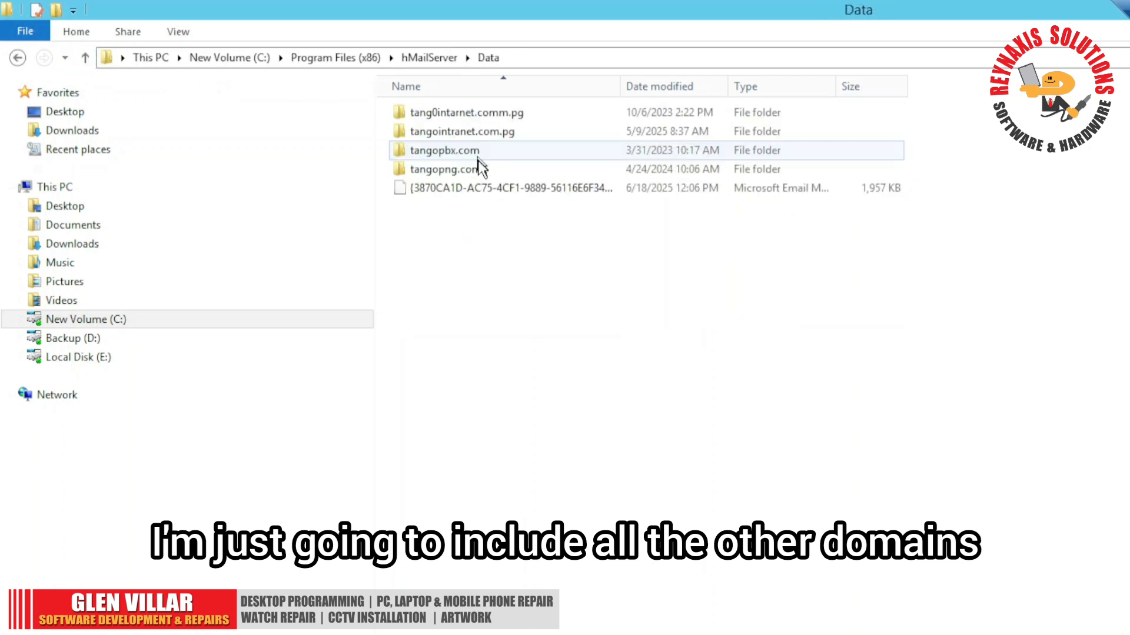
left_click(89, 58)
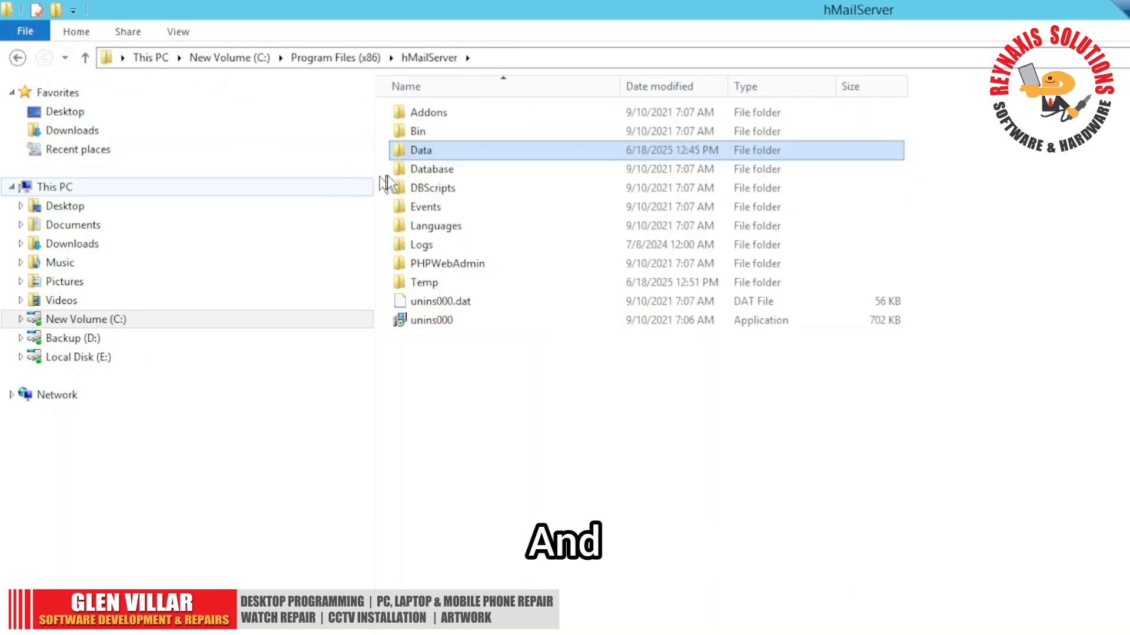
right_click(426, 153)
left_click(492, 523)
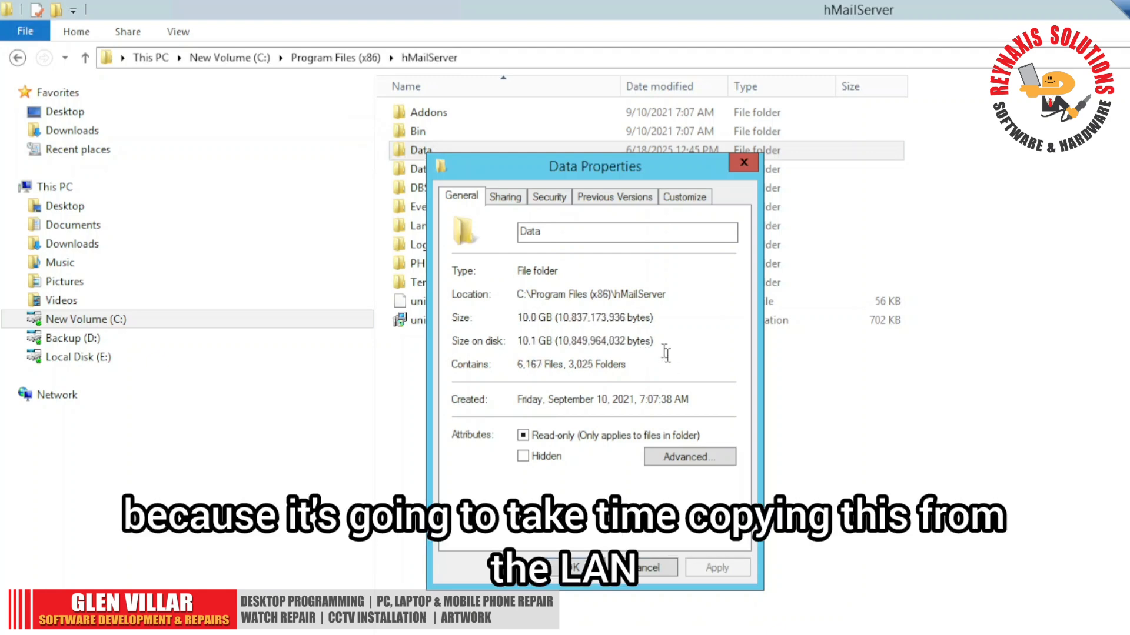
left_click(659, 571)
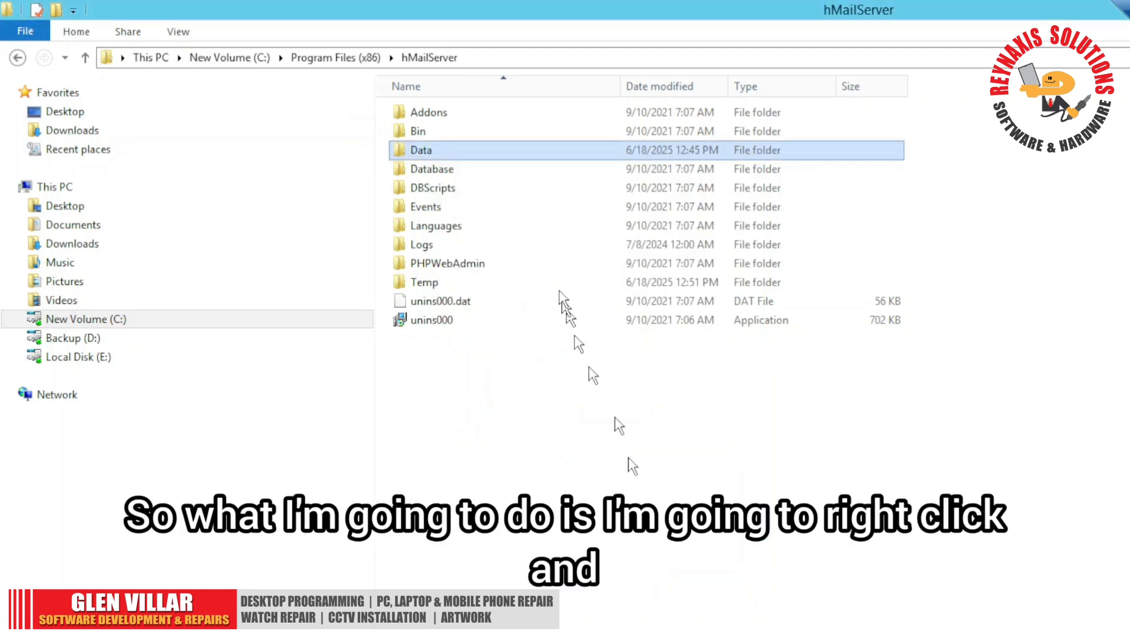
- Start compressing the Data folder into Data.rar with RAR format and Normal compression, and cancel the archiving
right_click(441, 150)
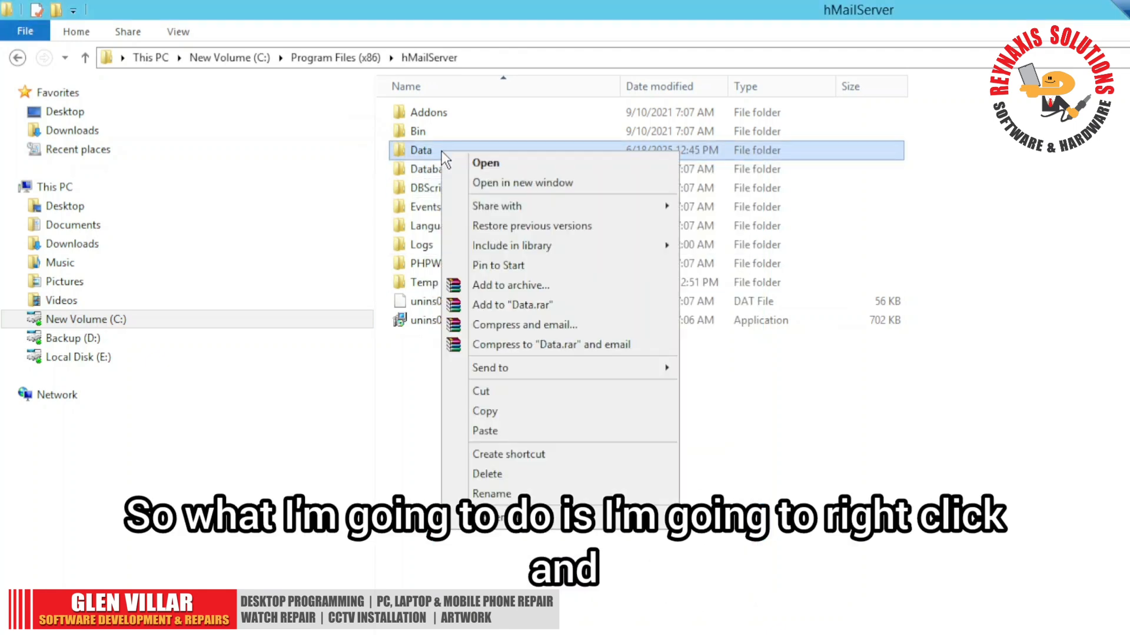
left_click(644, 287)
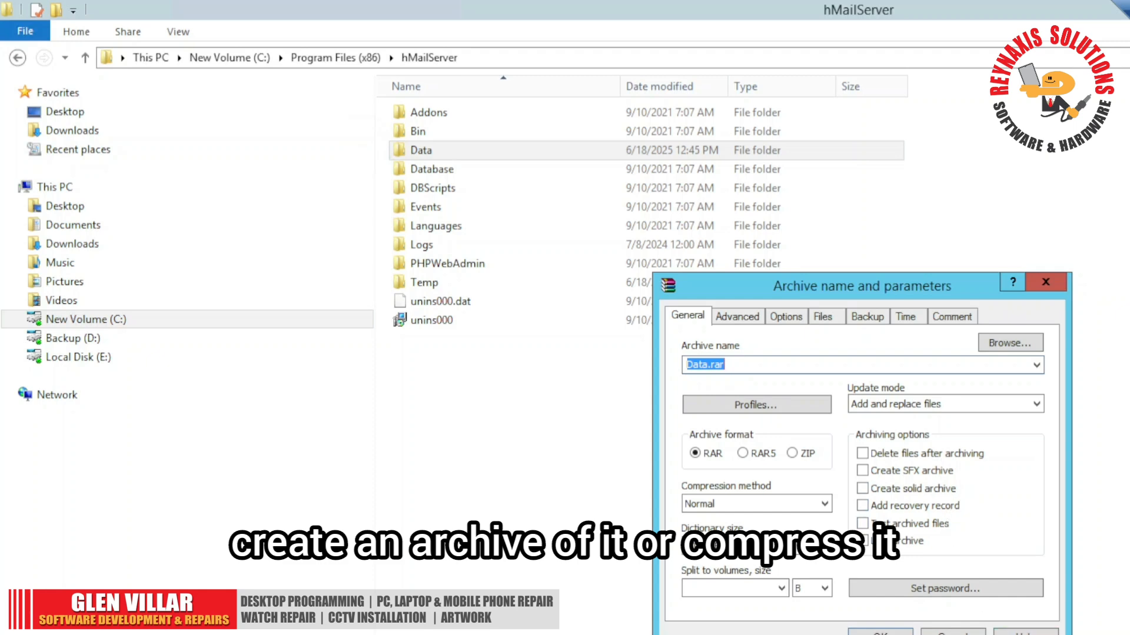
left_click(880, 632)
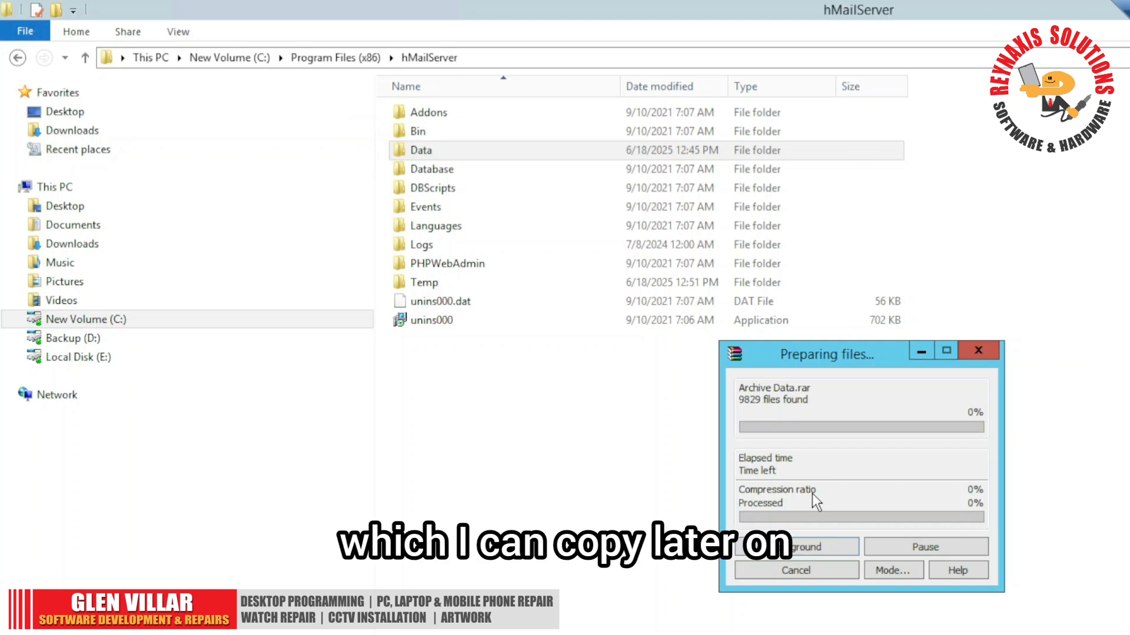
left_click(824, 573)
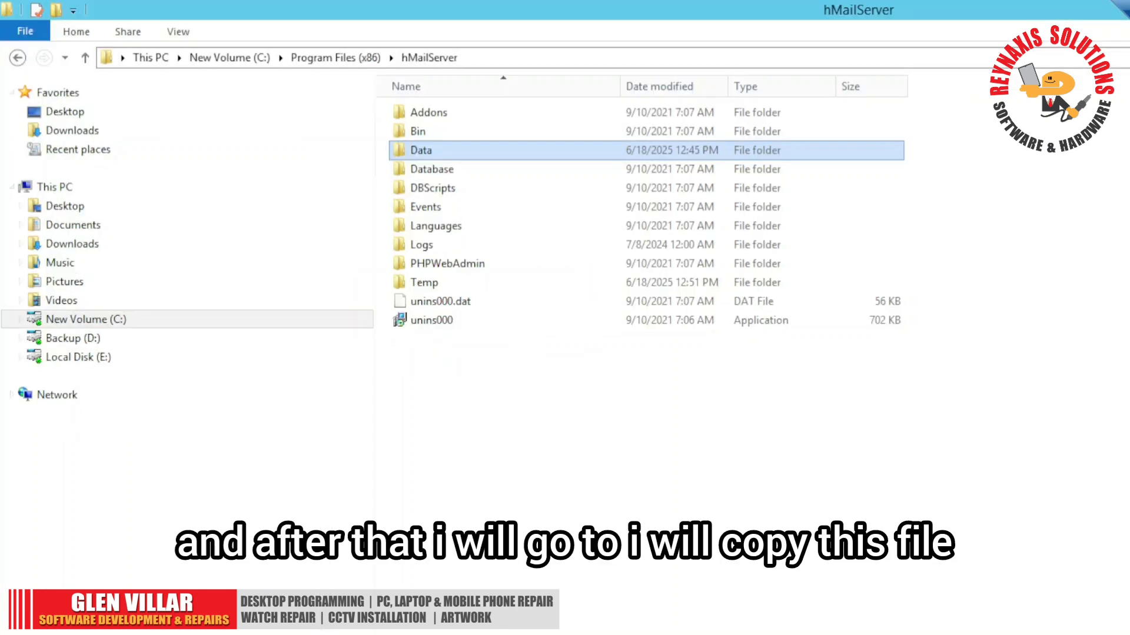
left_click(59, 357)
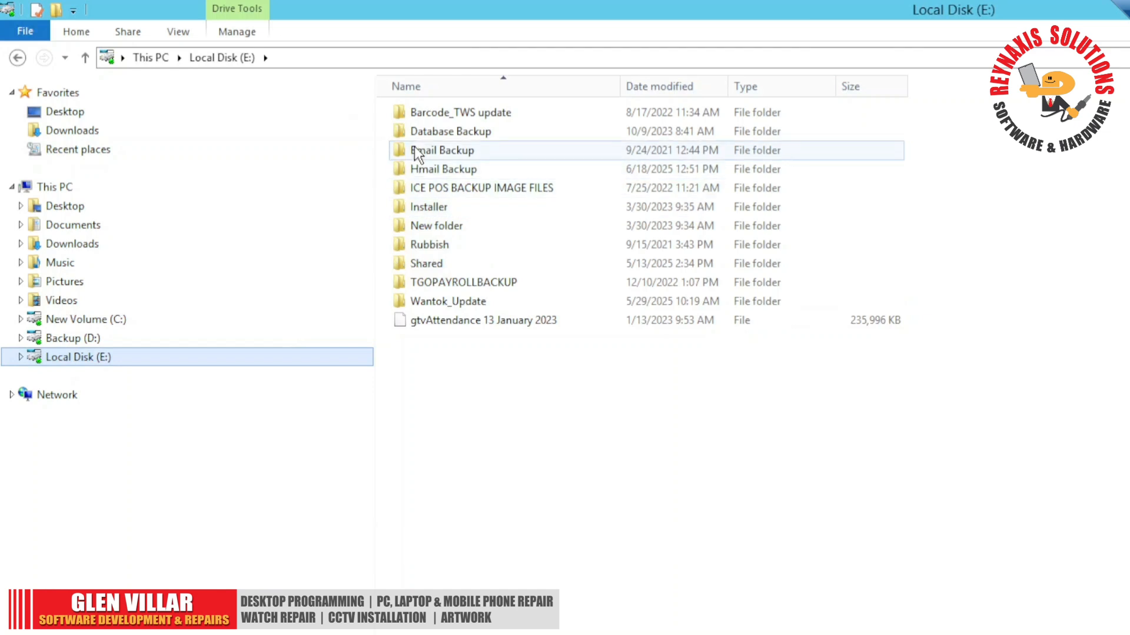
double_click(414, 168)
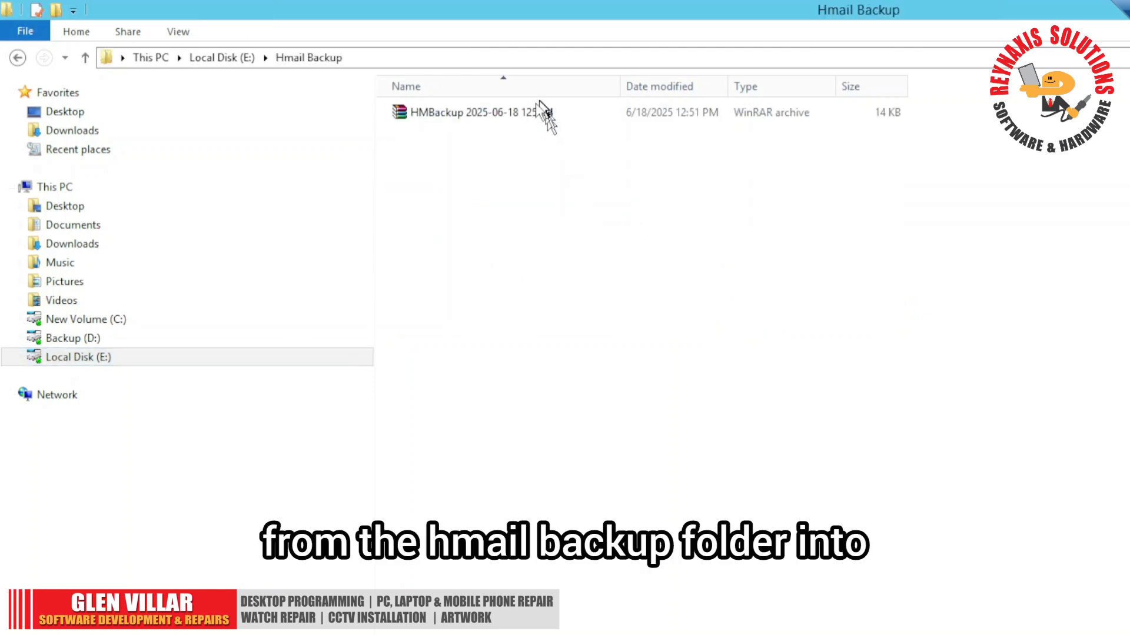
left_click(496, 115)
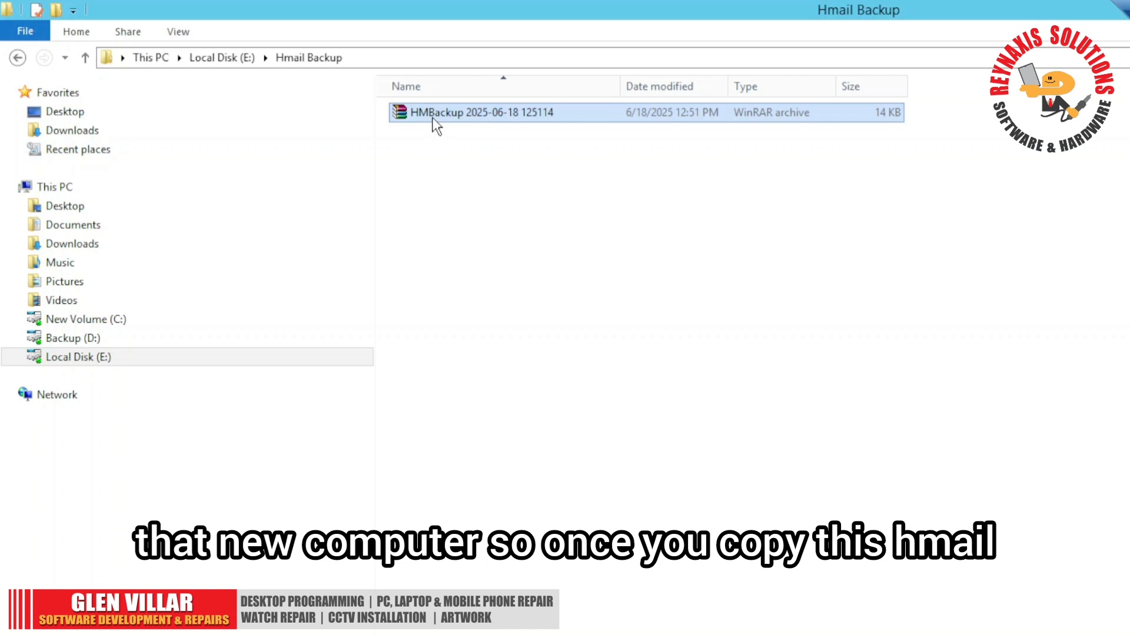
- Switch to hMailServer Administrator and open the restore options of the Backup utility
left_click(320, 633)
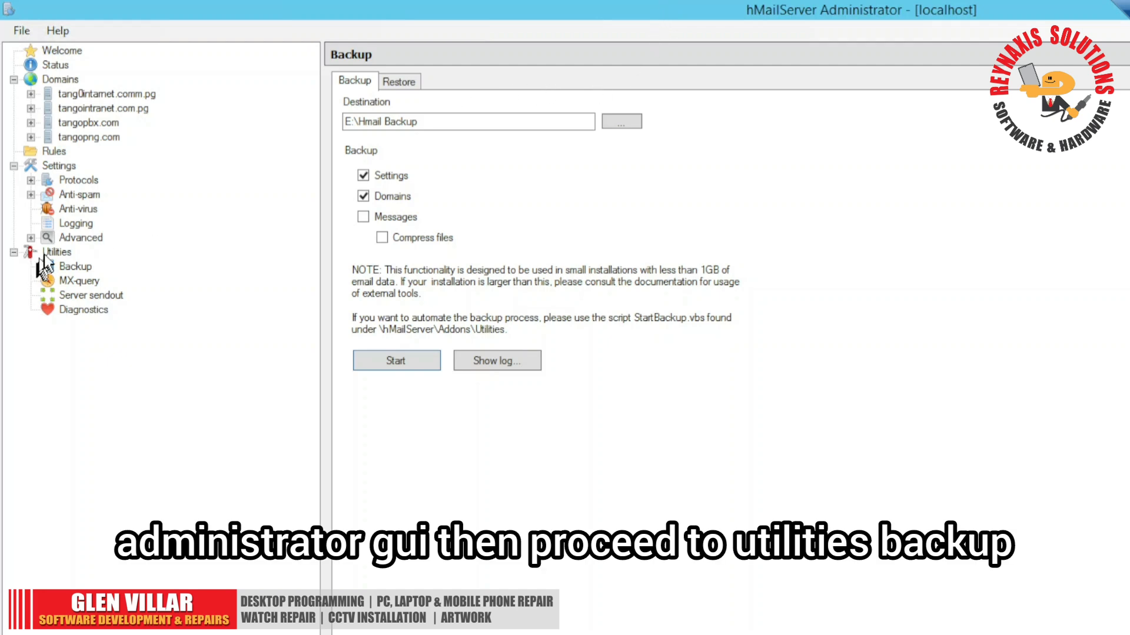
left_click(65, 254)
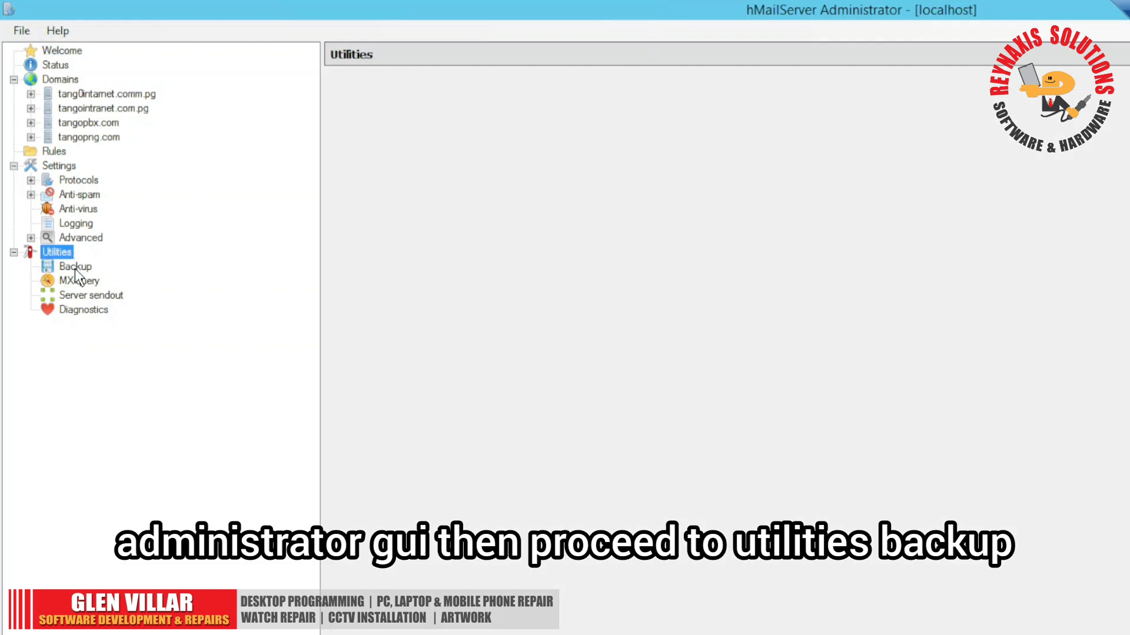
left_click(76, 268)
left_click(398, 81)
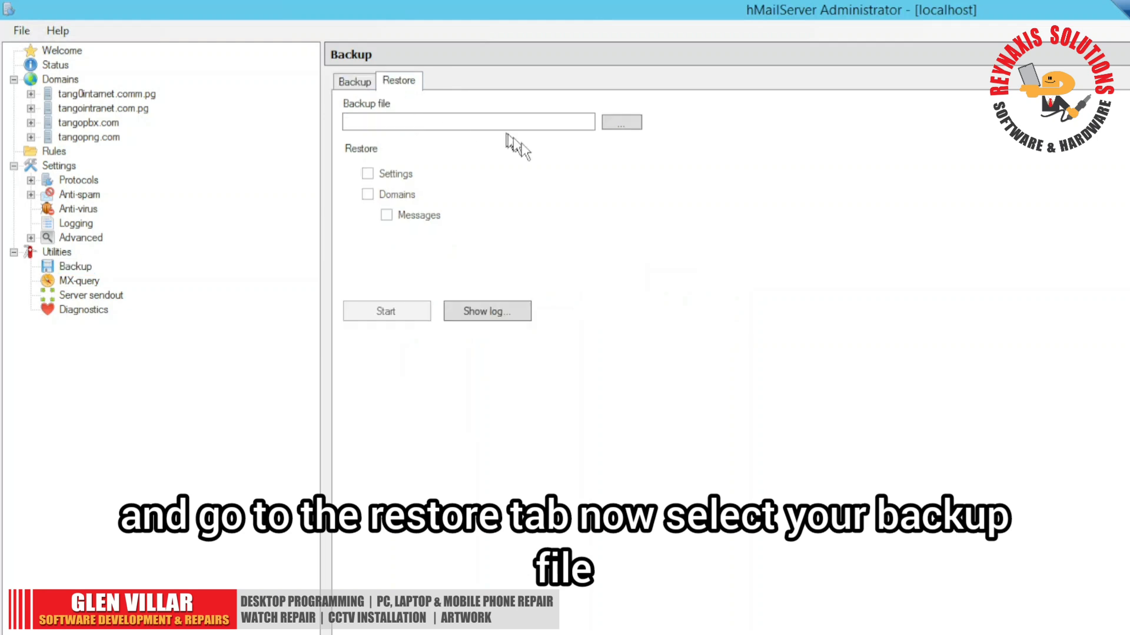
- Load HMBackup 2025-06-18 125114.7z from E:\Hmail Backup as the backup file and mark Domains for restoring
left_click(621, 122)
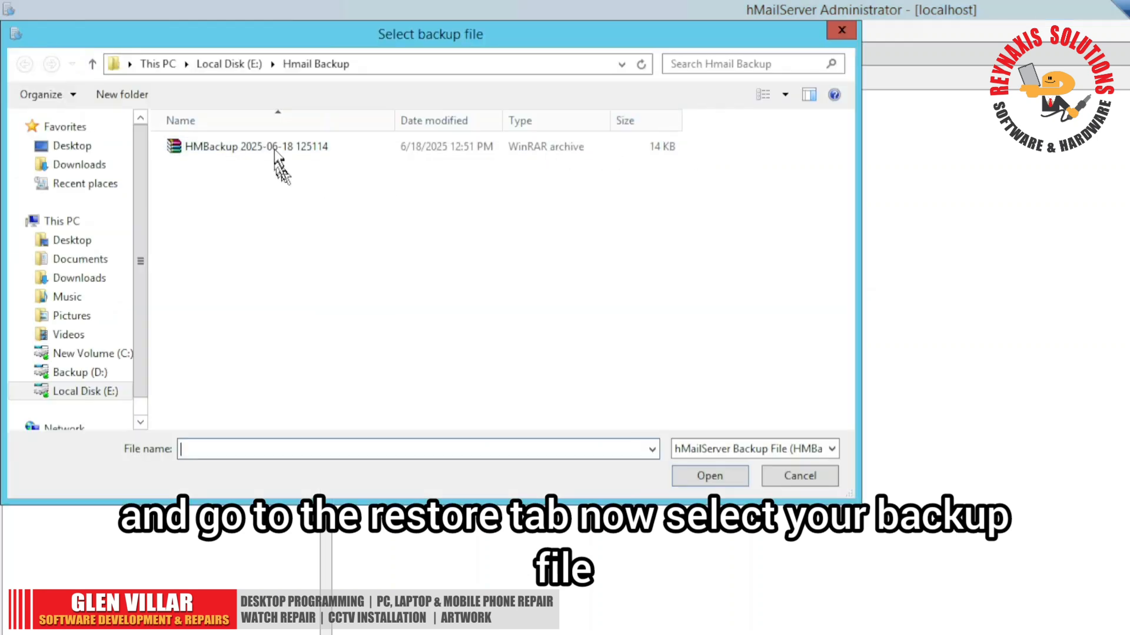
left_click(308, 150)
left_click(722, 478)
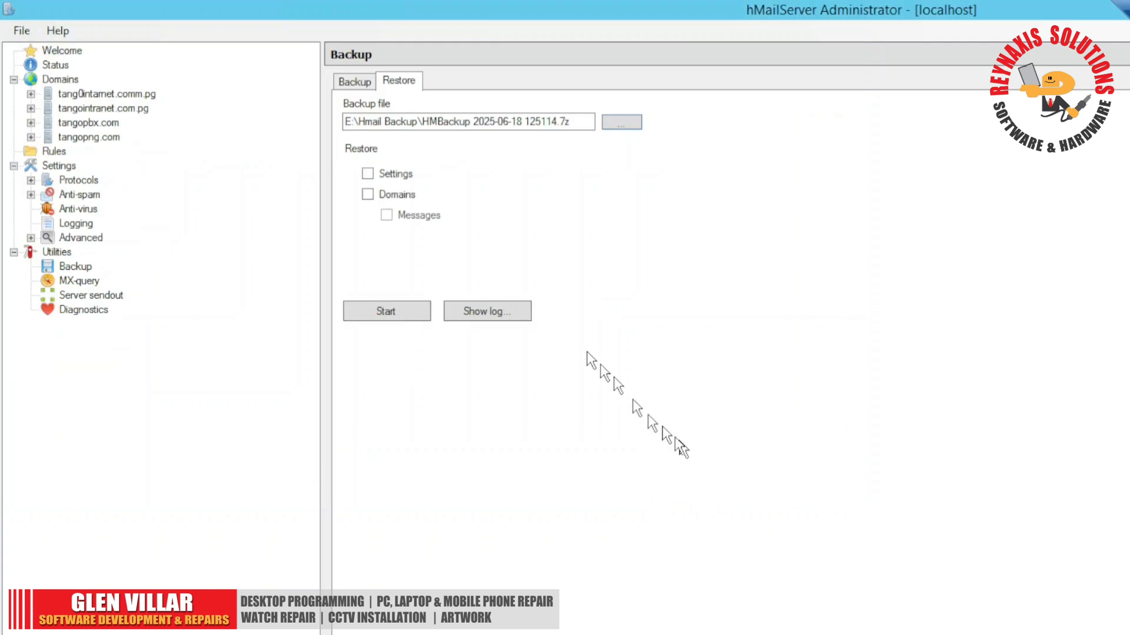
left_click(372, 196)
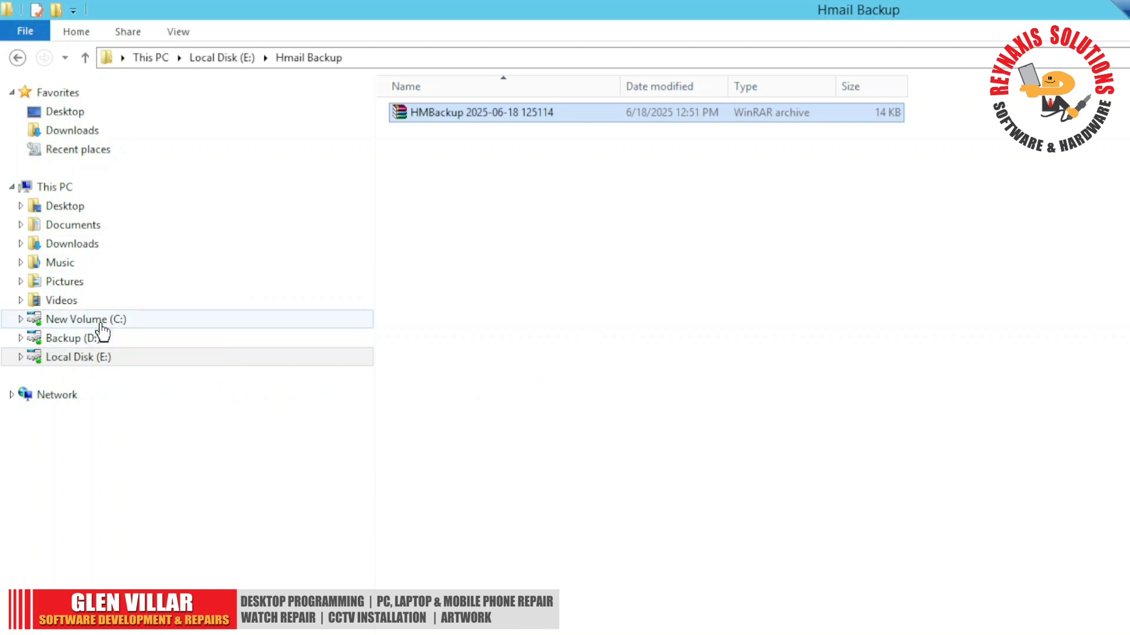
- Switch to File Explorer and open the Program Files (x86) folder on drive C
left_click(133, 319)
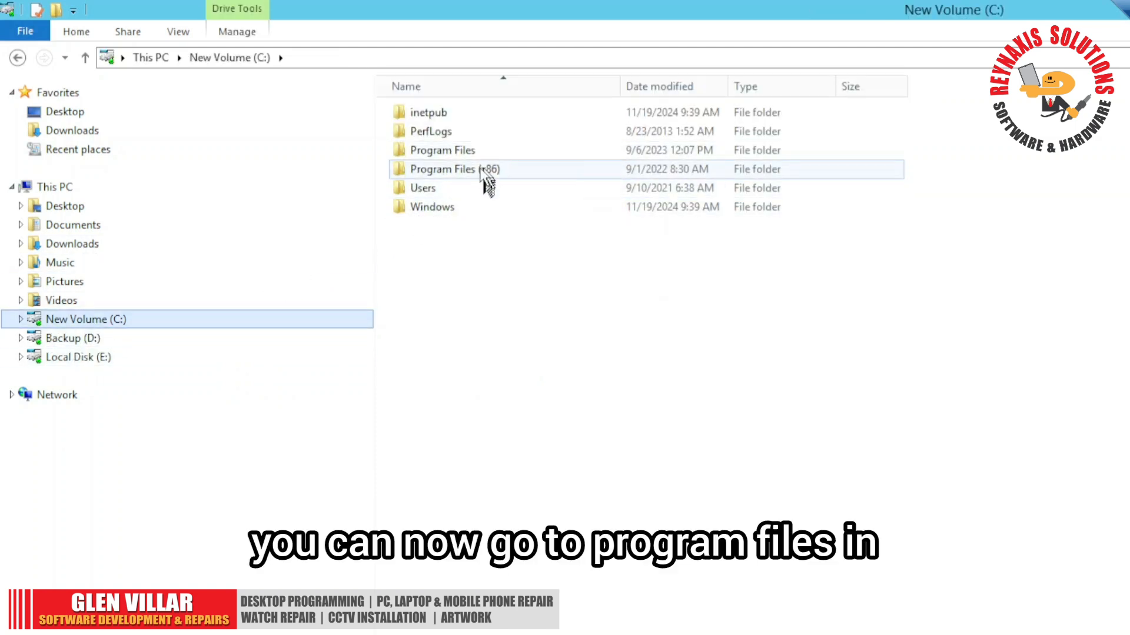
double_click(442, 170)
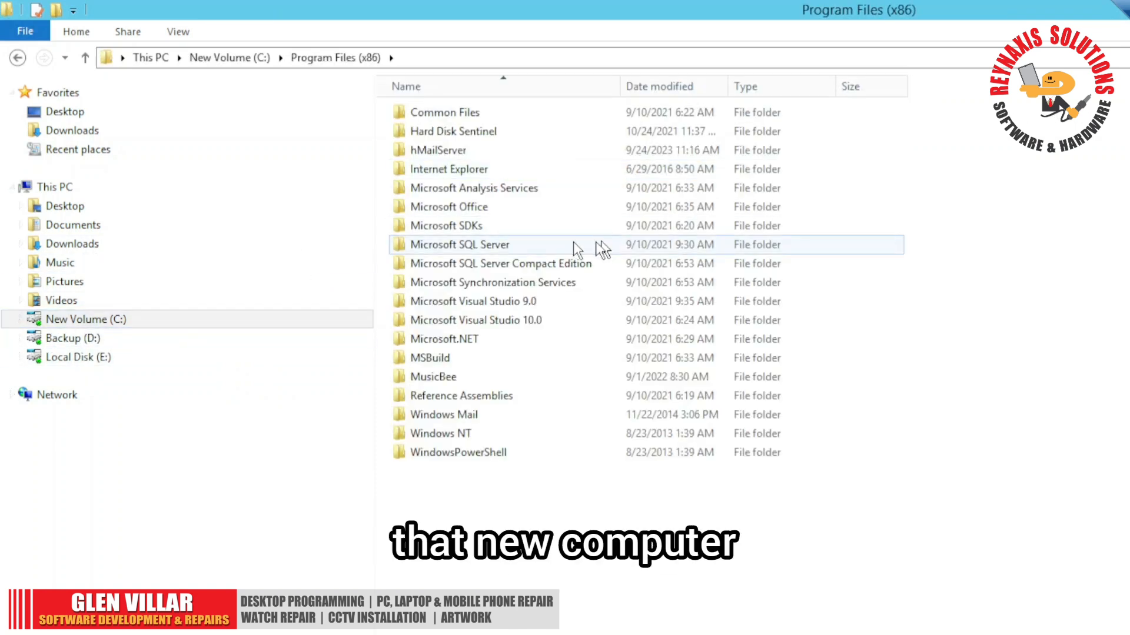